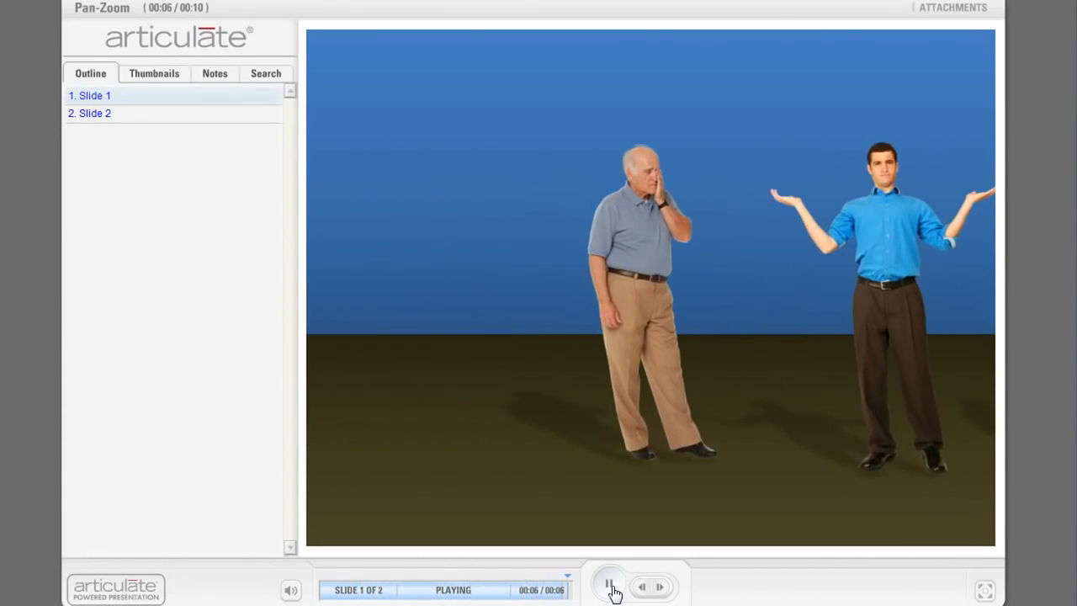
Play and pause the two published pan-and-zoom example presentations to examine how the pictures pan across the slide
left_click(611, 586)
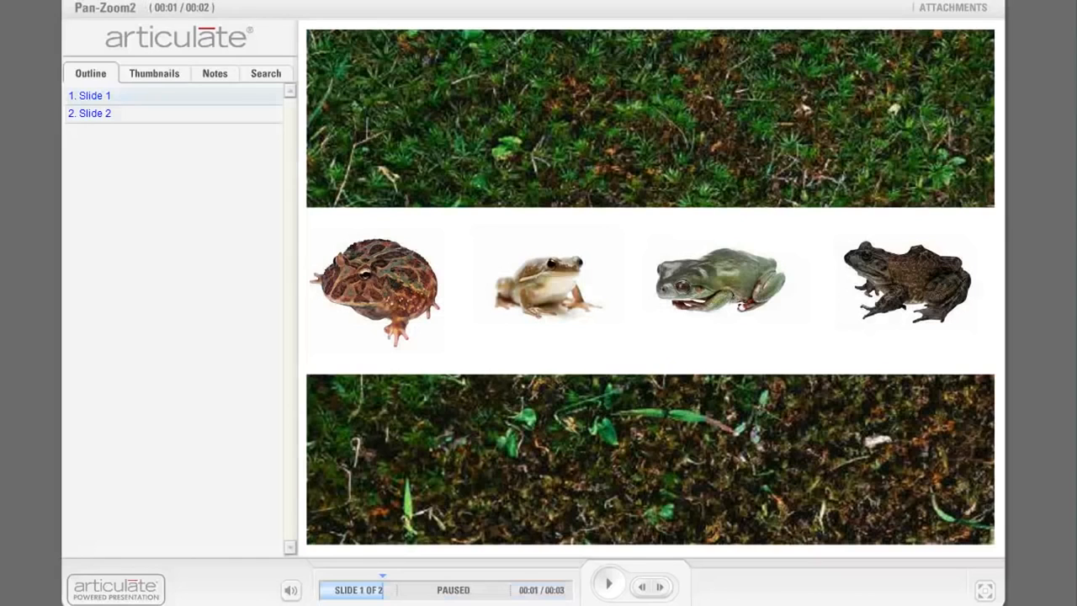
left_click(613, 589)
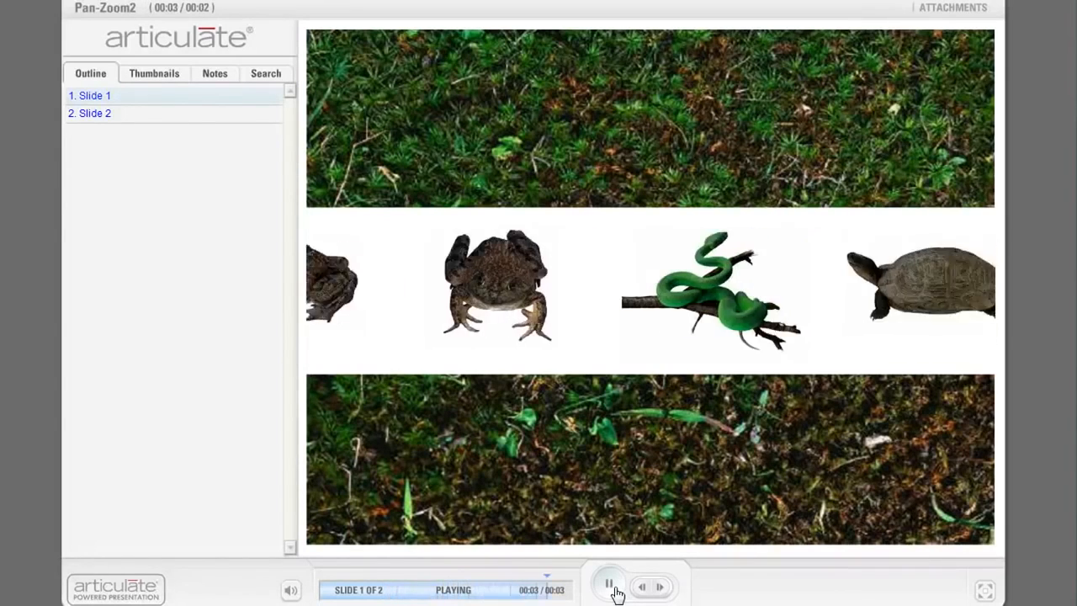
left_click(612, 586)
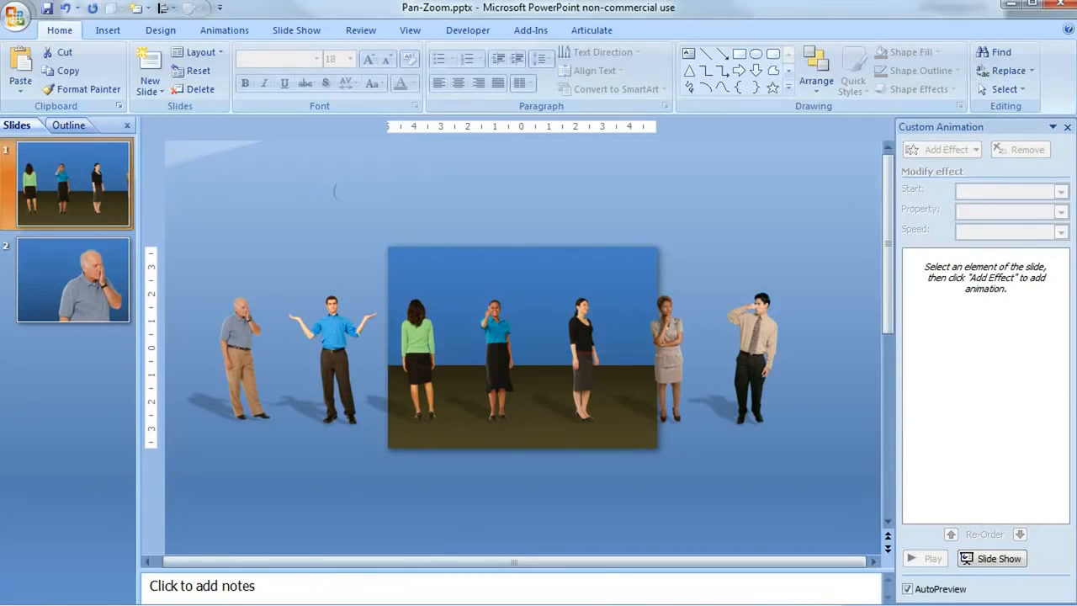
Examine the objects that make up slide 1: the brown floor, the group of people and the blue background
left_click(452, 389)
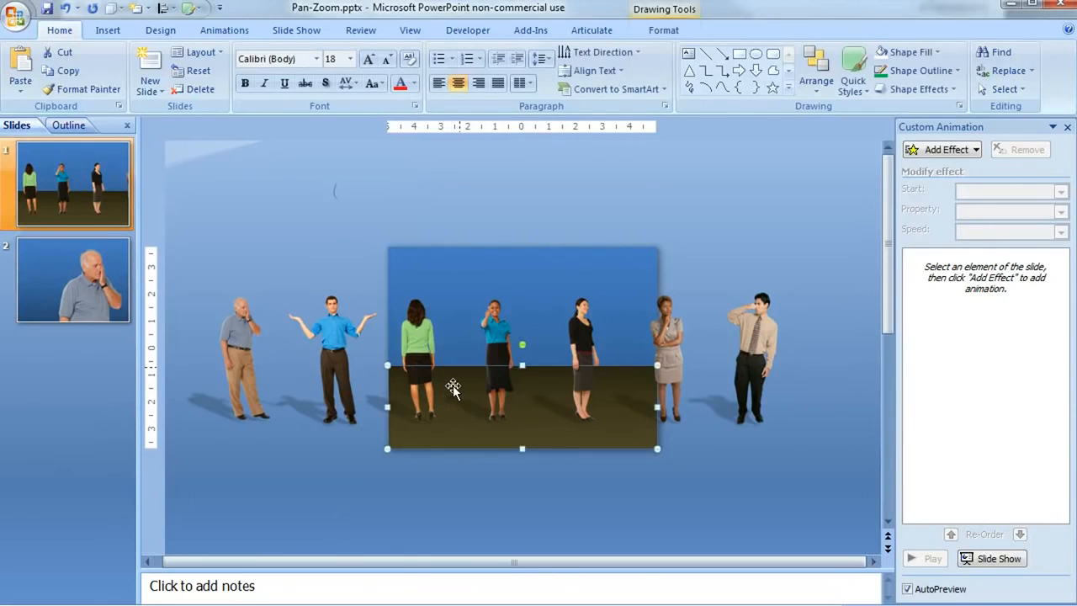
left_click(418, 345)
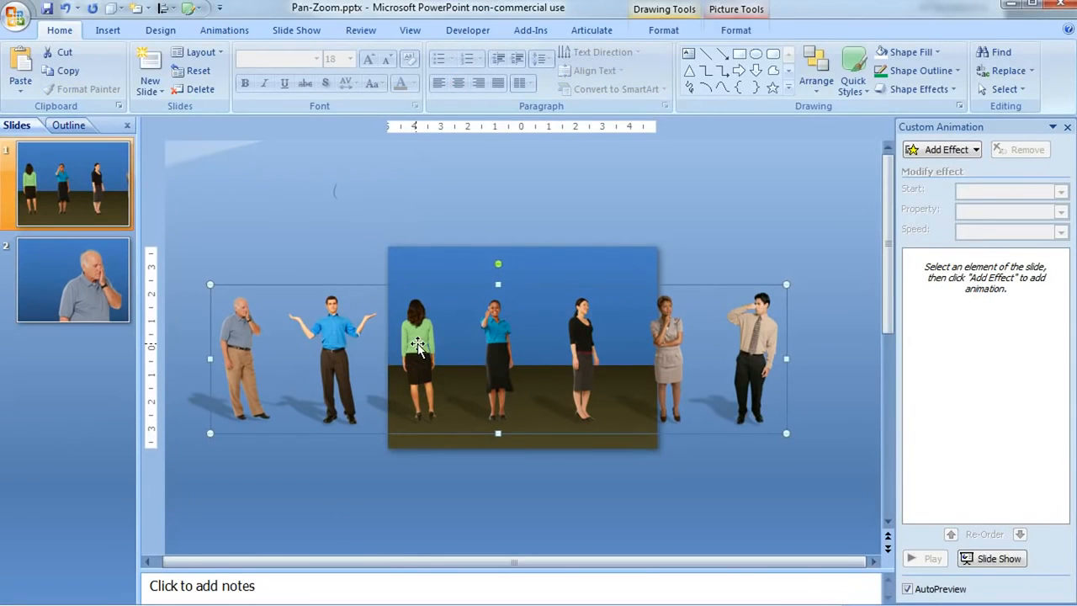
left_click(348, 331)
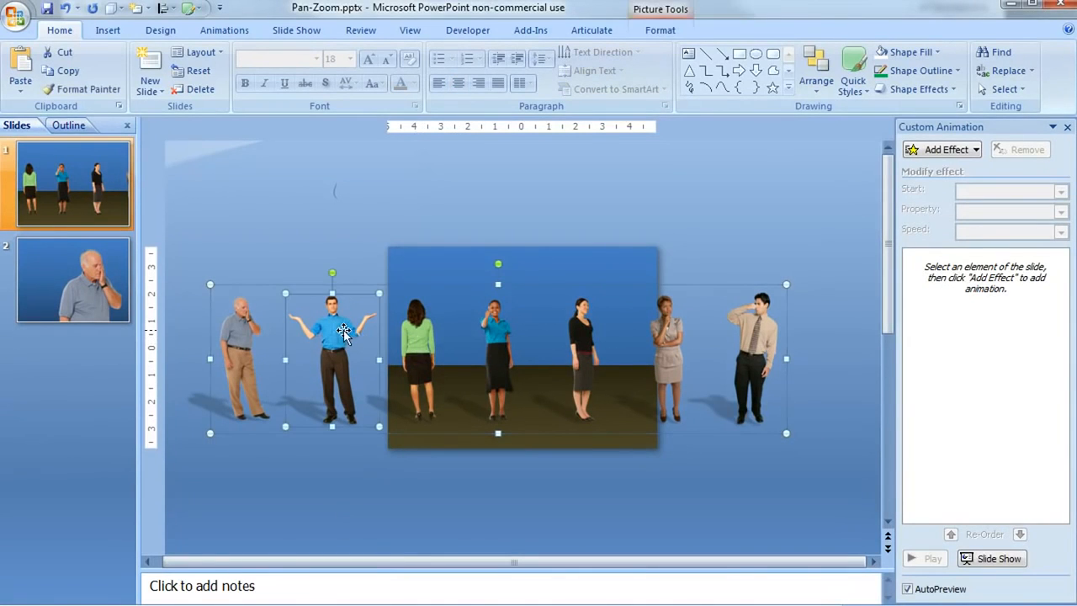
left_click(424, 331)
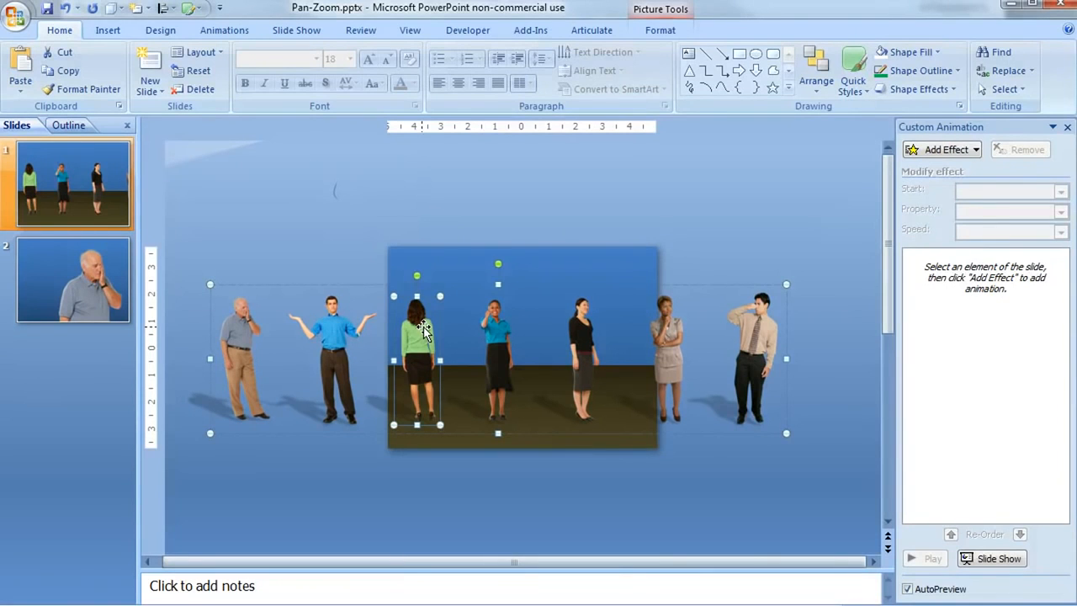
left_click(450, 265)
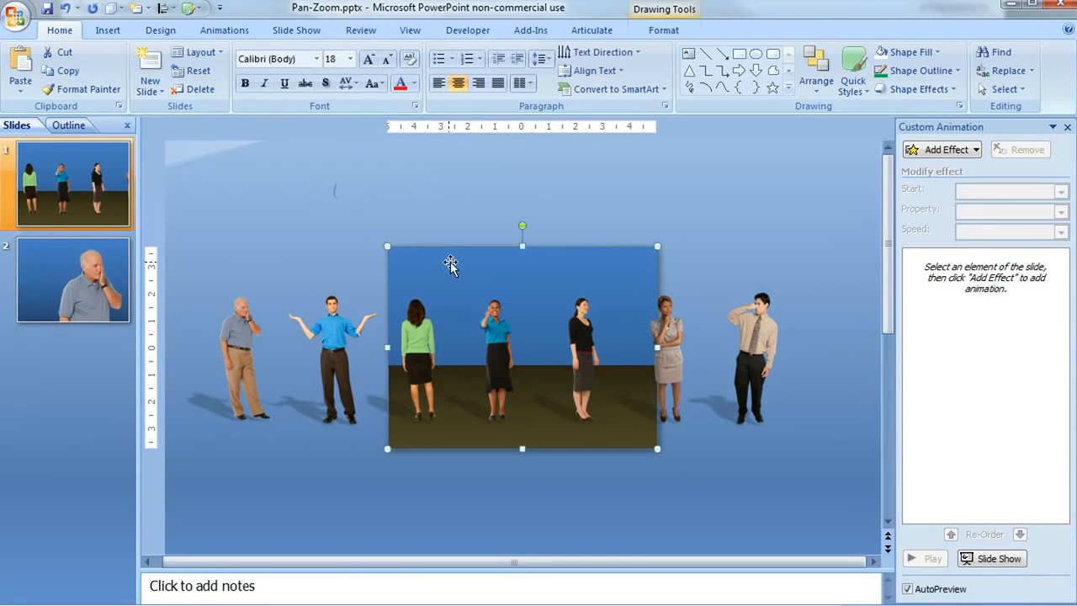
left_click(455, 430)
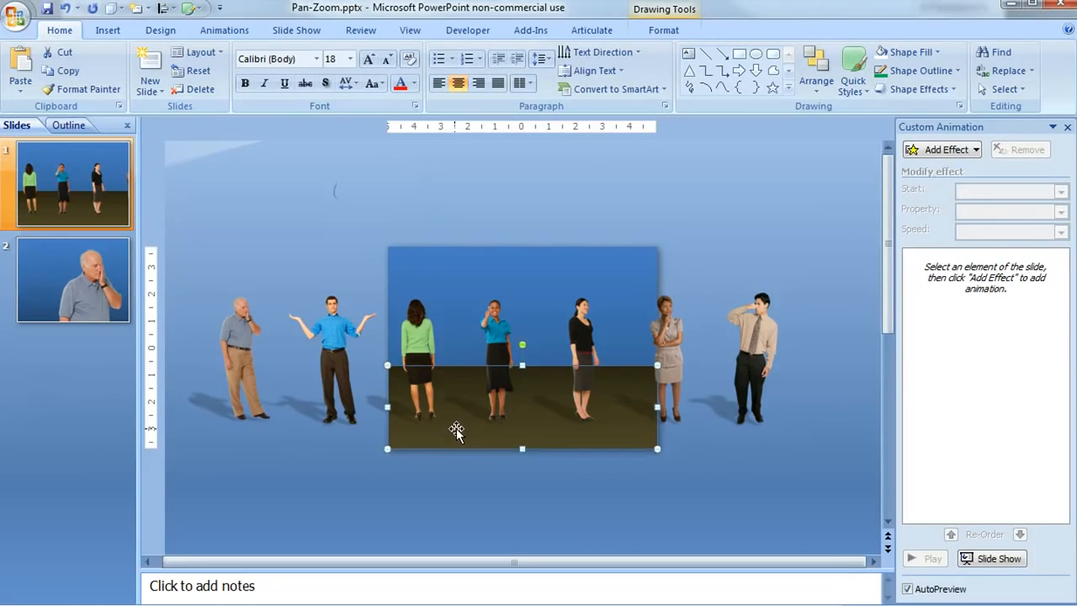
Move the group of people right until the older man stands near the slide's centre, and duplicate slide 1
left_click(268, 340)
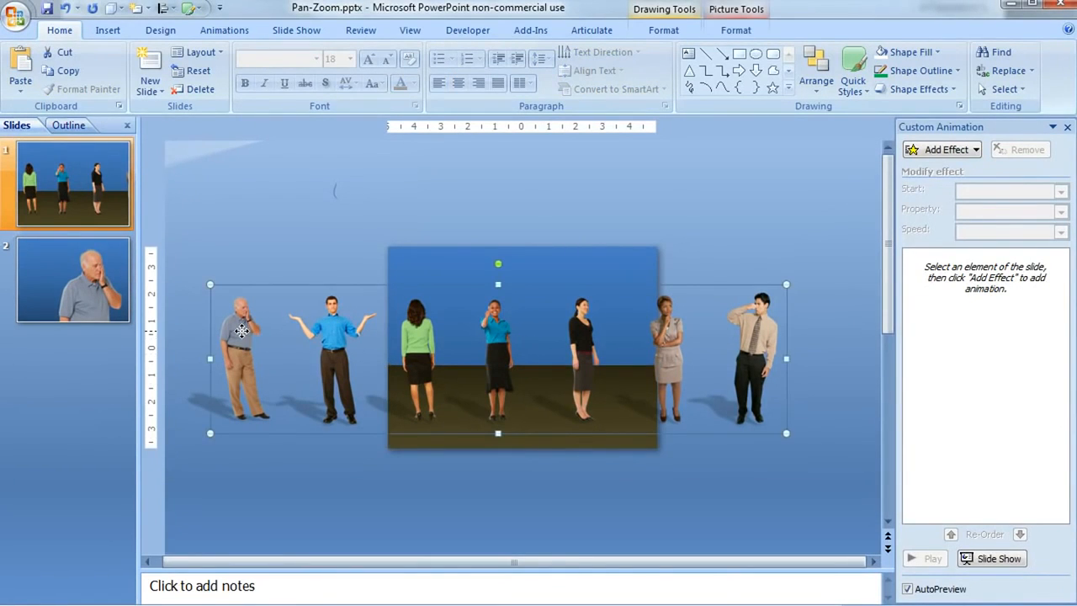
left_click_drag(242, 331, 522, 337)
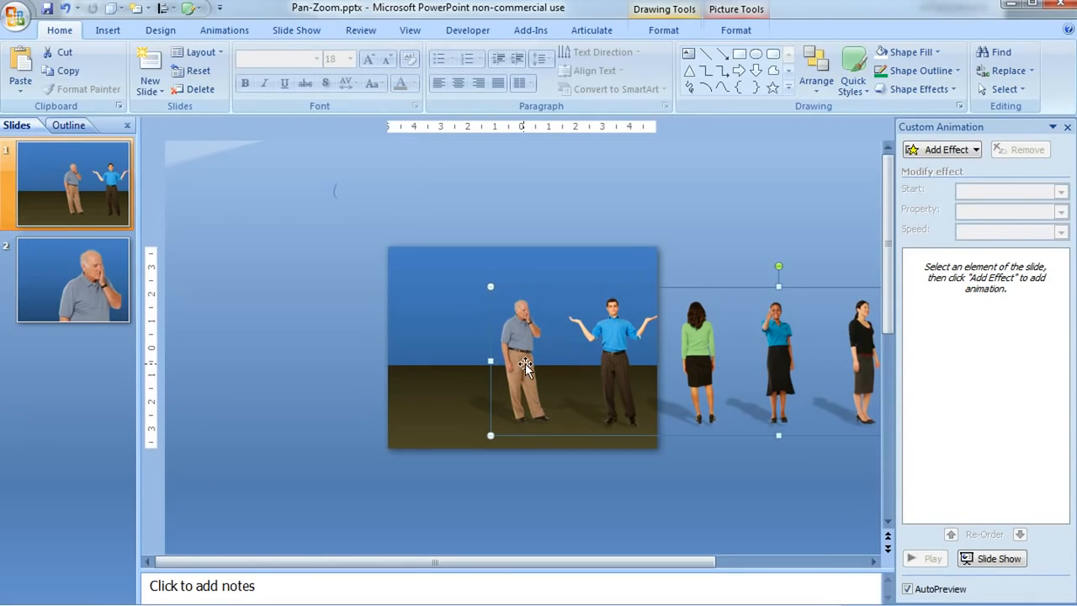
right_click(88, 168)
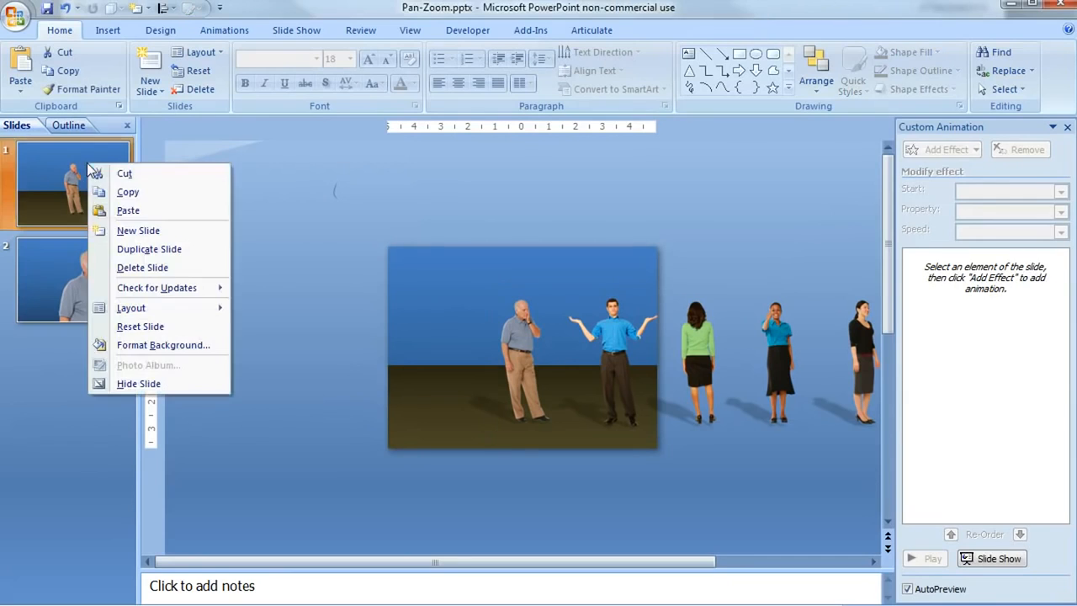
left_click(148, 249)
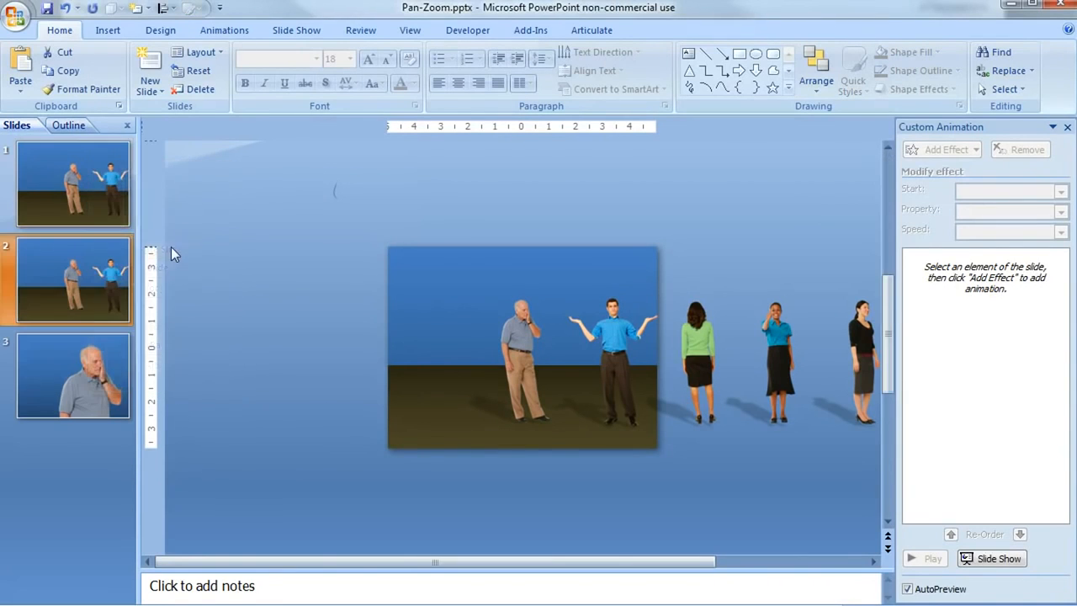
Add a Left motion path to the group of people on slide 1 and reverse the path direction
left_click(79, 163)
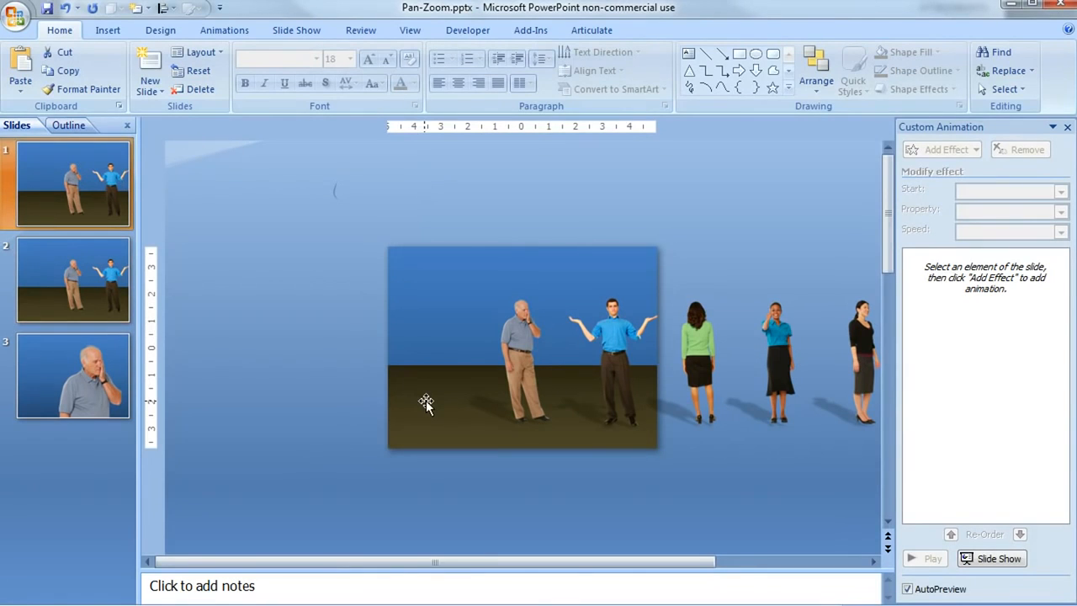
left_click(536, 360)
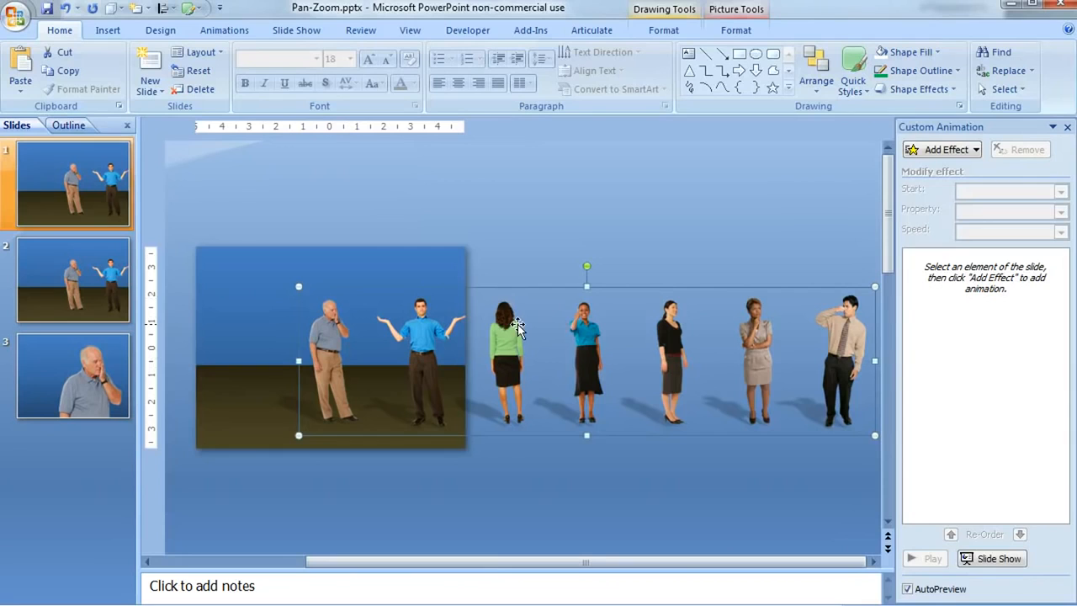
left_click(971, 151)
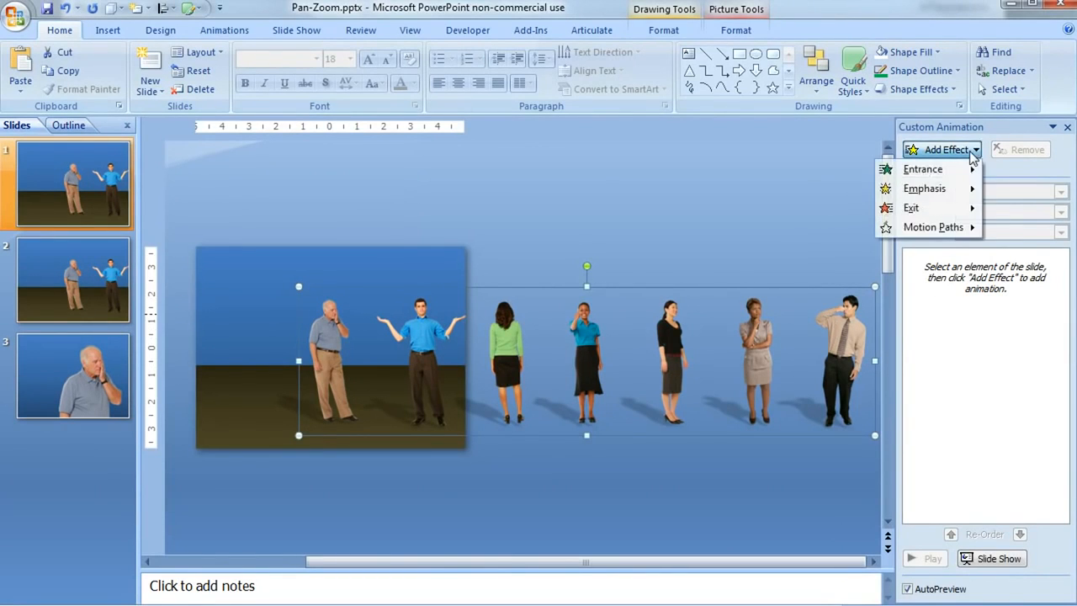
mouse_move(956, 230)
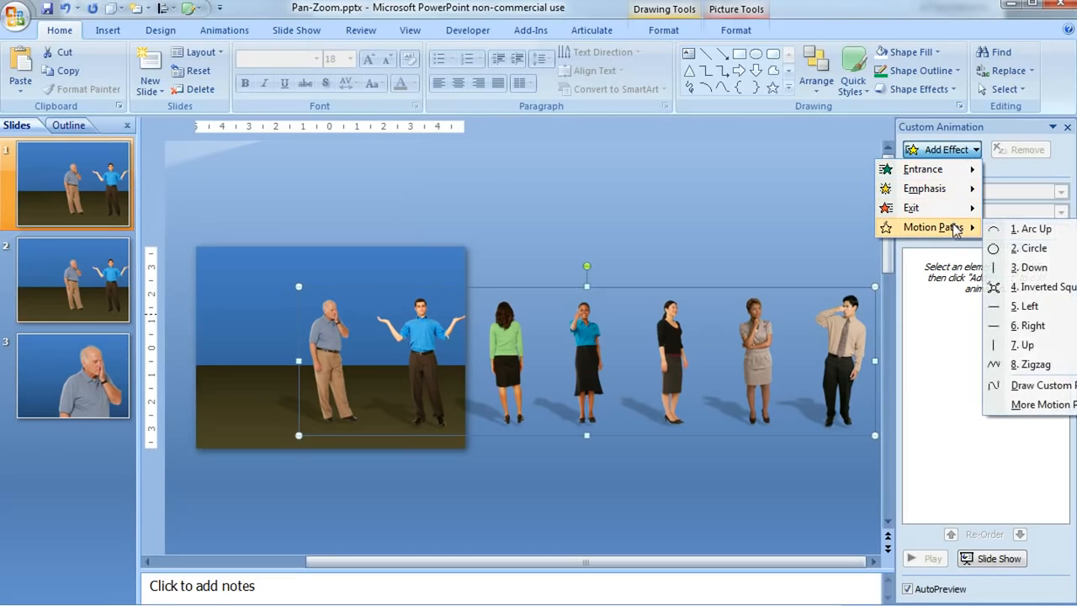
left_click(1054, 310)
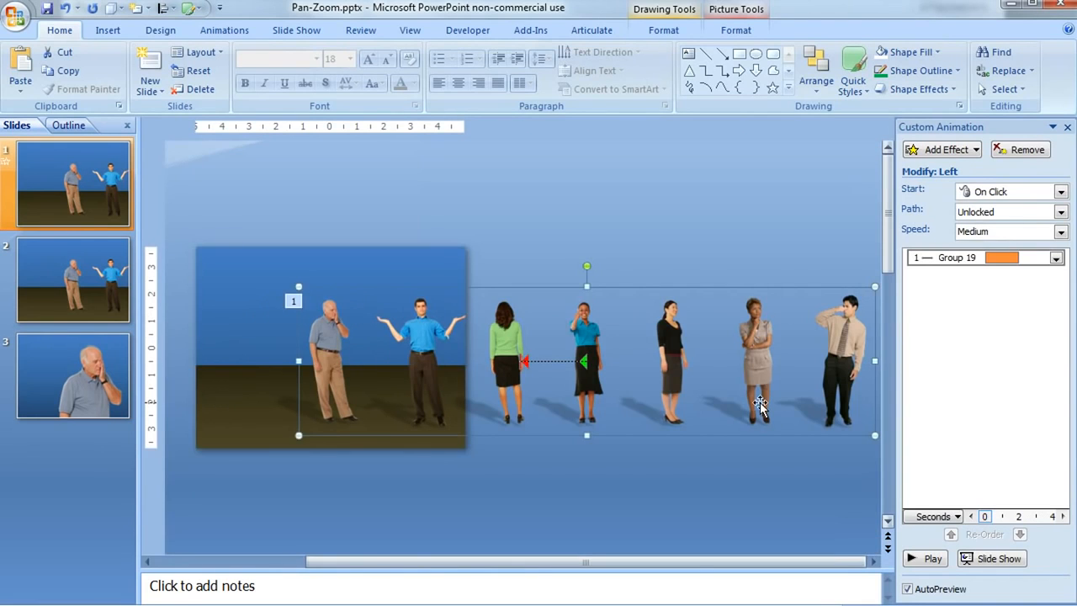
right_click(554, 362)
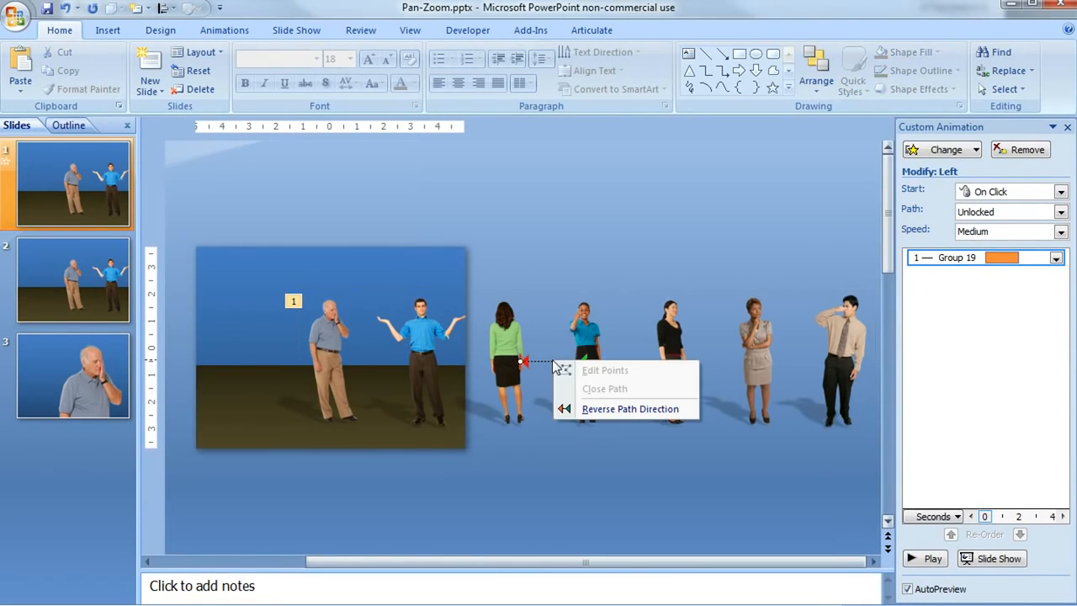
left_click(629, 409)
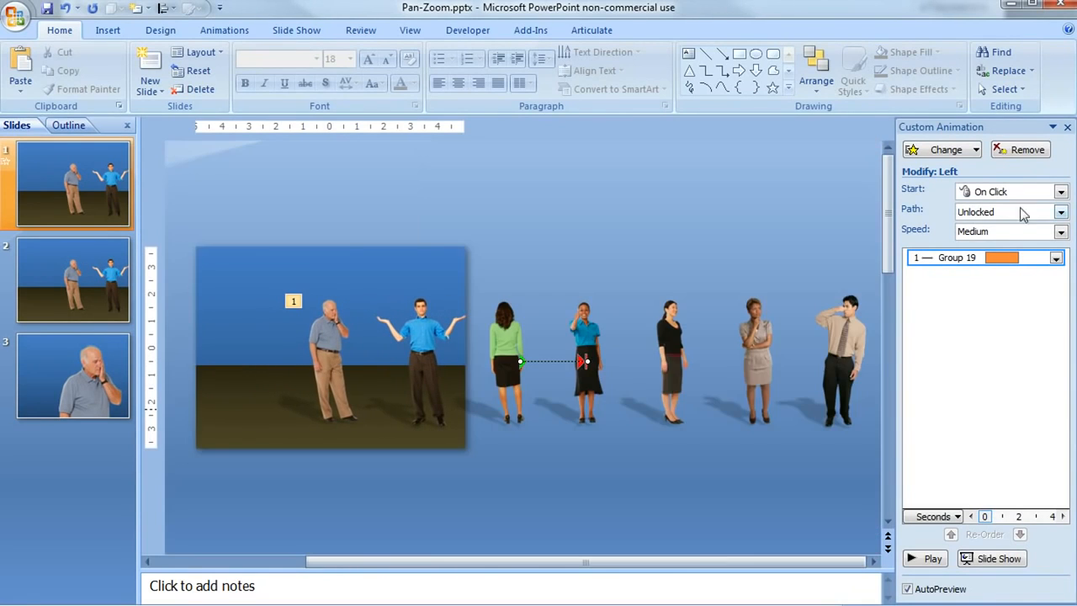
Set the motion path to start With Previous and extend its starting point horizontally beyond the slide's left edge
left_click(1061, 192)
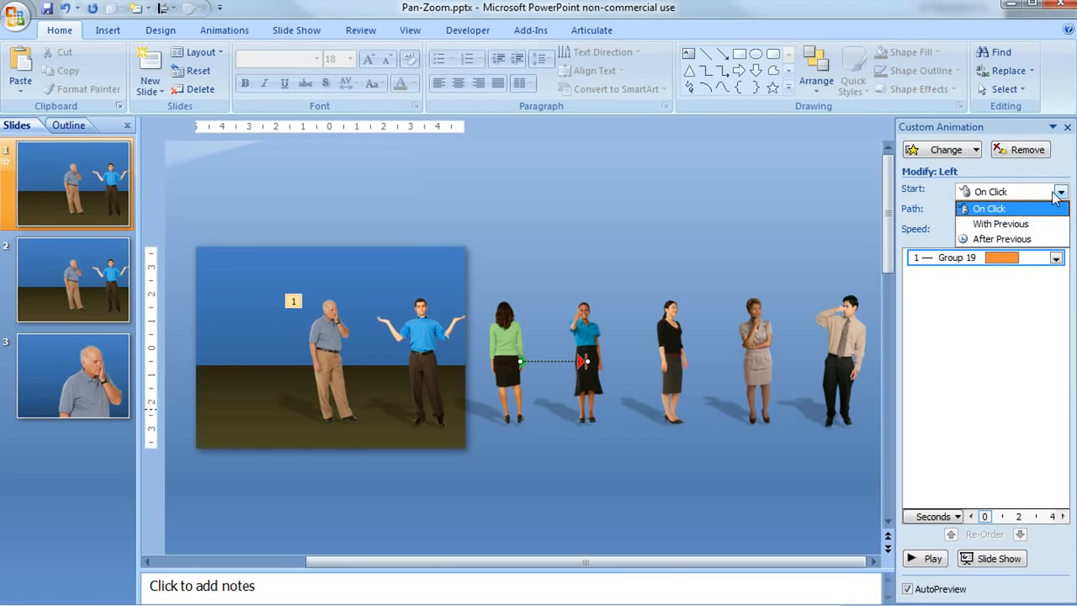
left_click(1033, 224)
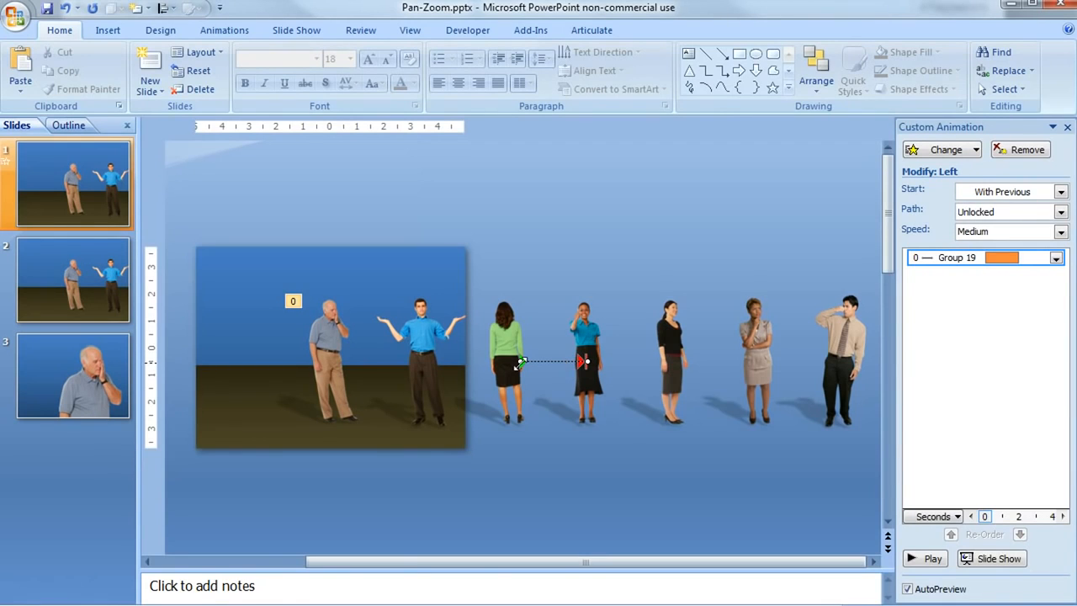
left_click_drag(520, 362, 254, 362)
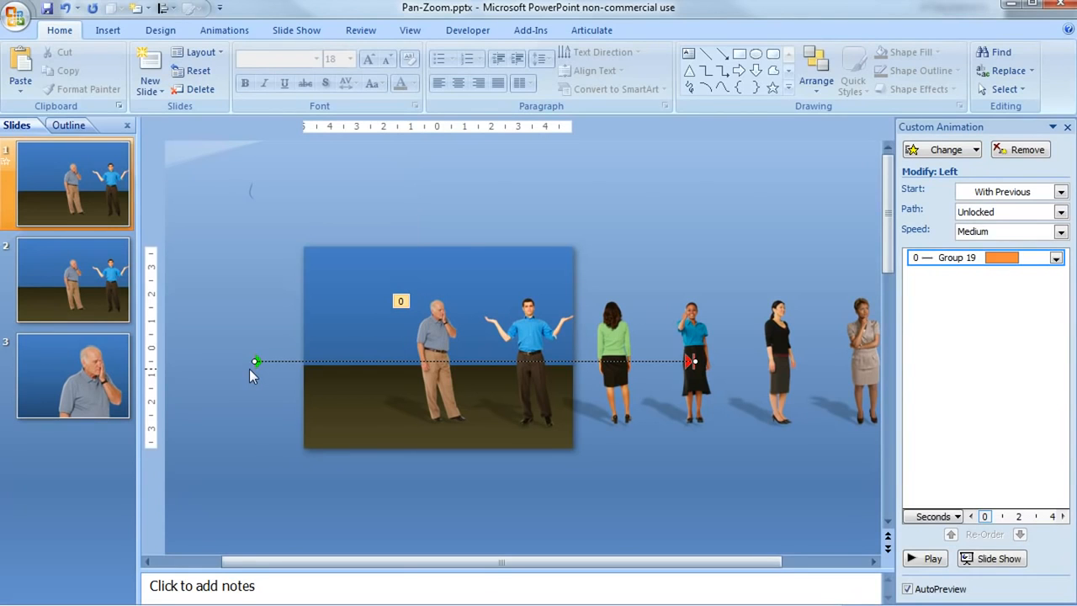
Set the motion path's speed to 6 seconds in its timing options
left_click(1056, 258)
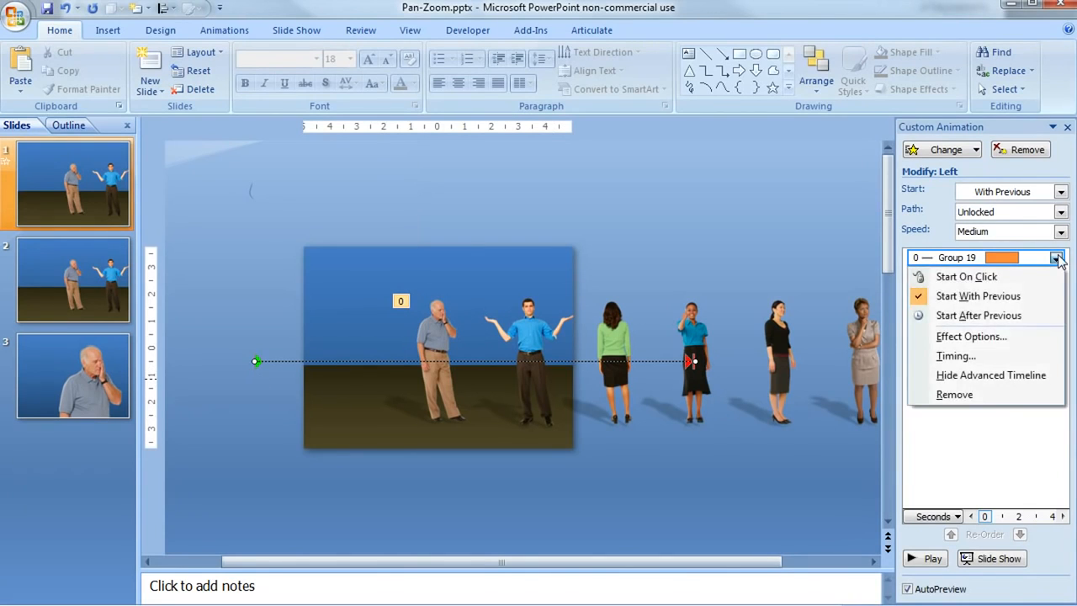
left_click(1001, 355)
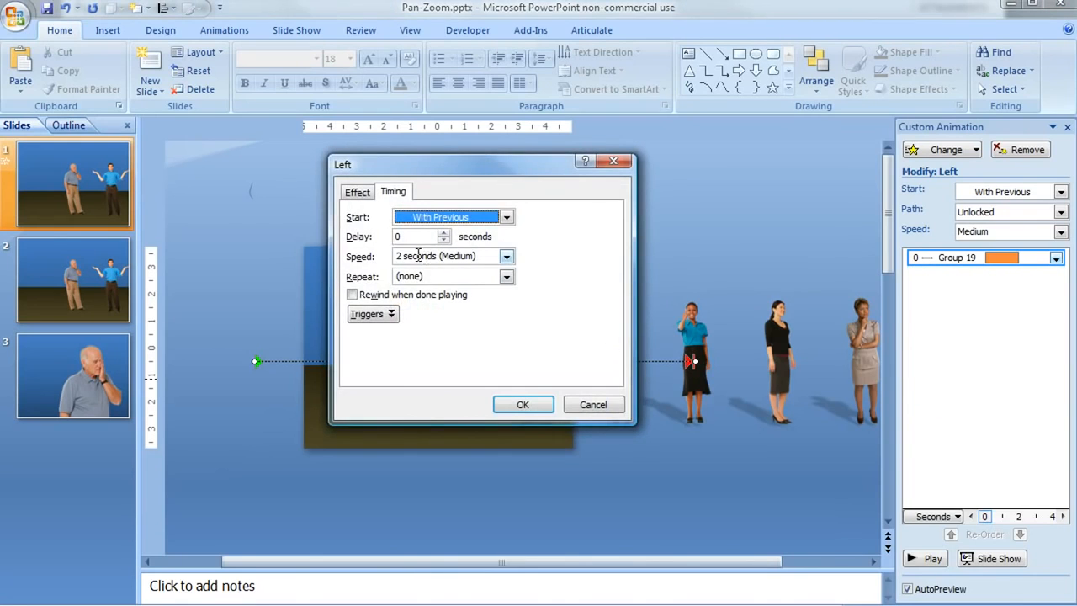
left_click(400, 257)
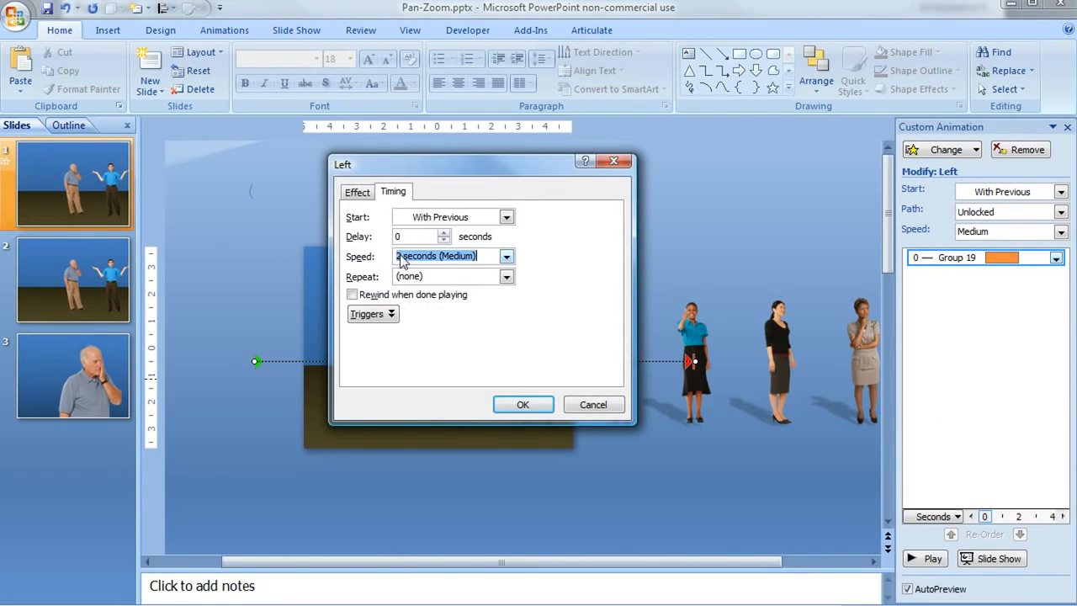
left_click(402, 257)
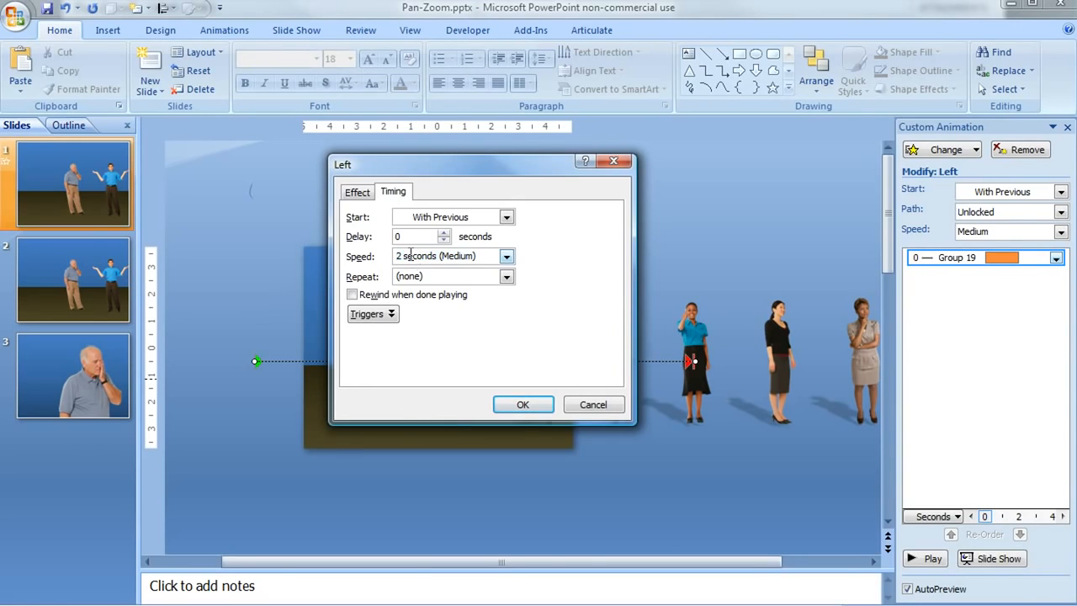
key("Delete")
type("6")
left_click(523, 405)
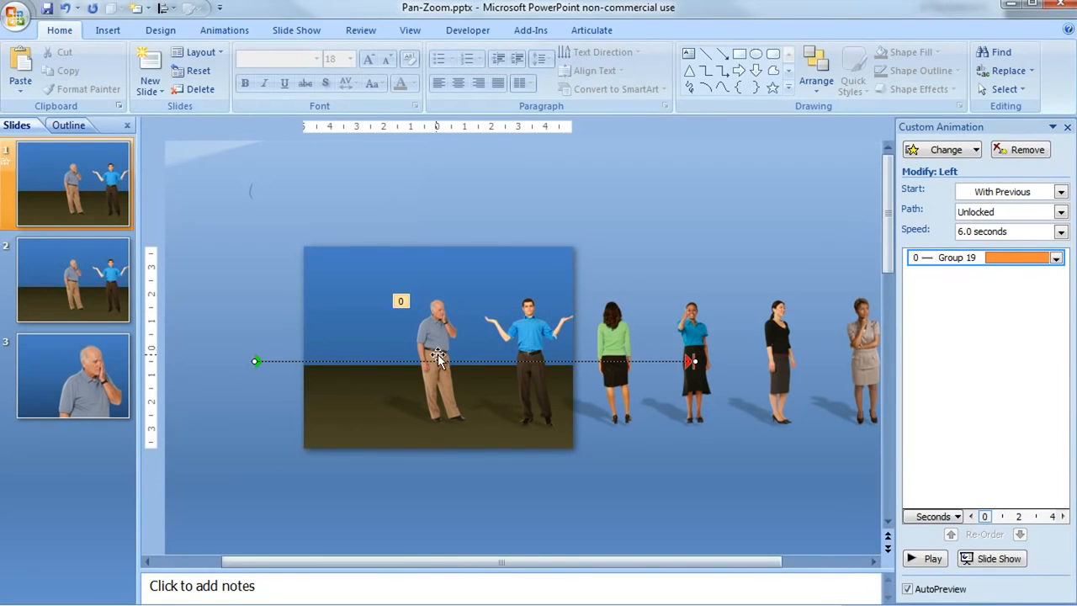
Examine the close-up on slide 3, including the man's picture, the Crop option and the gradient background shape
left_click(106, 363)
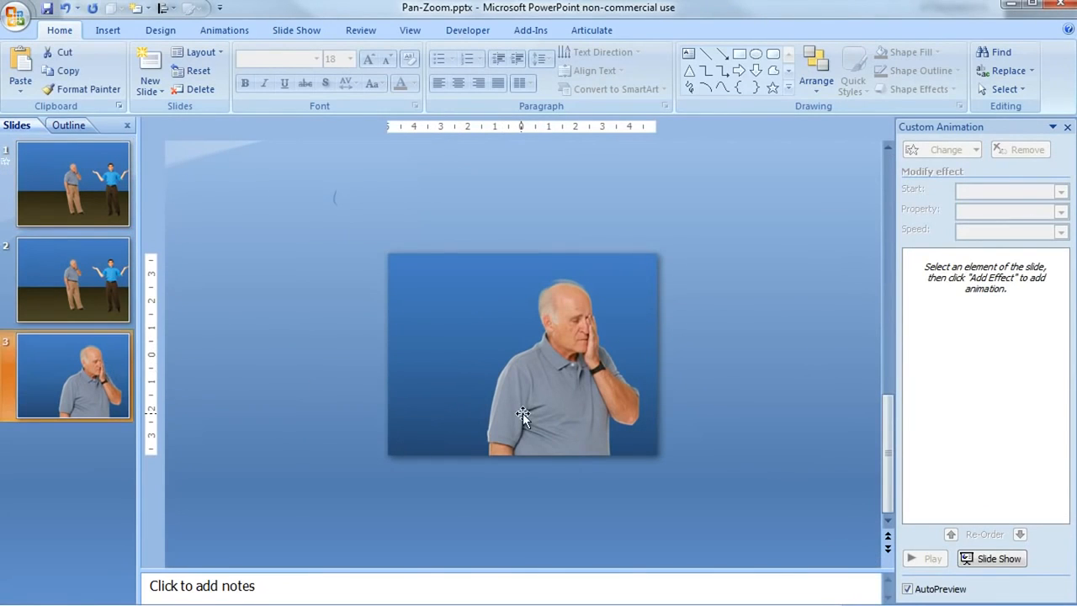
left_click(549, 410)
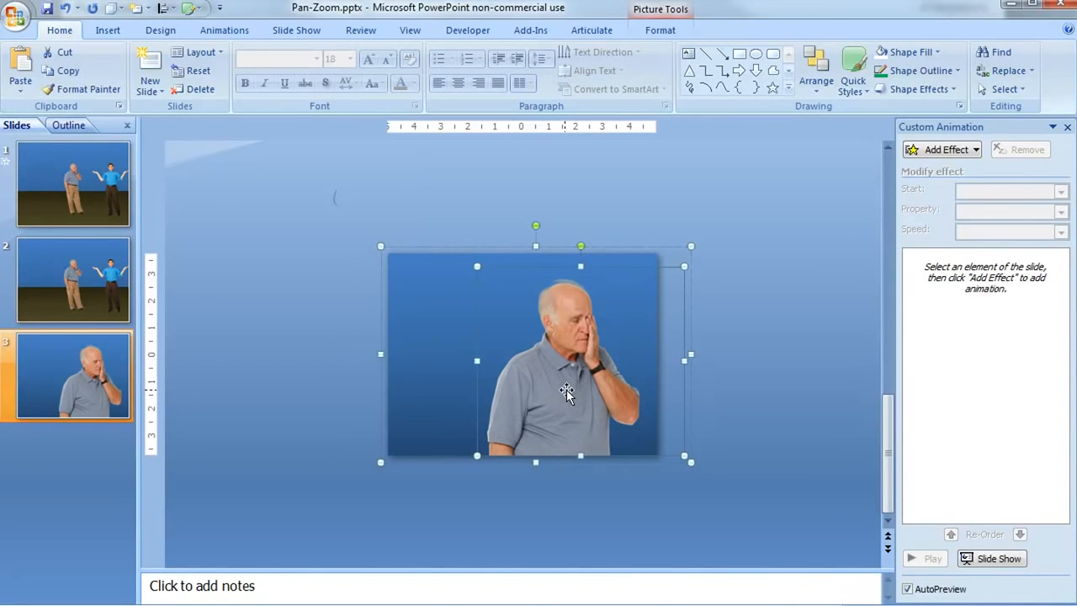
left_click(661, 32)
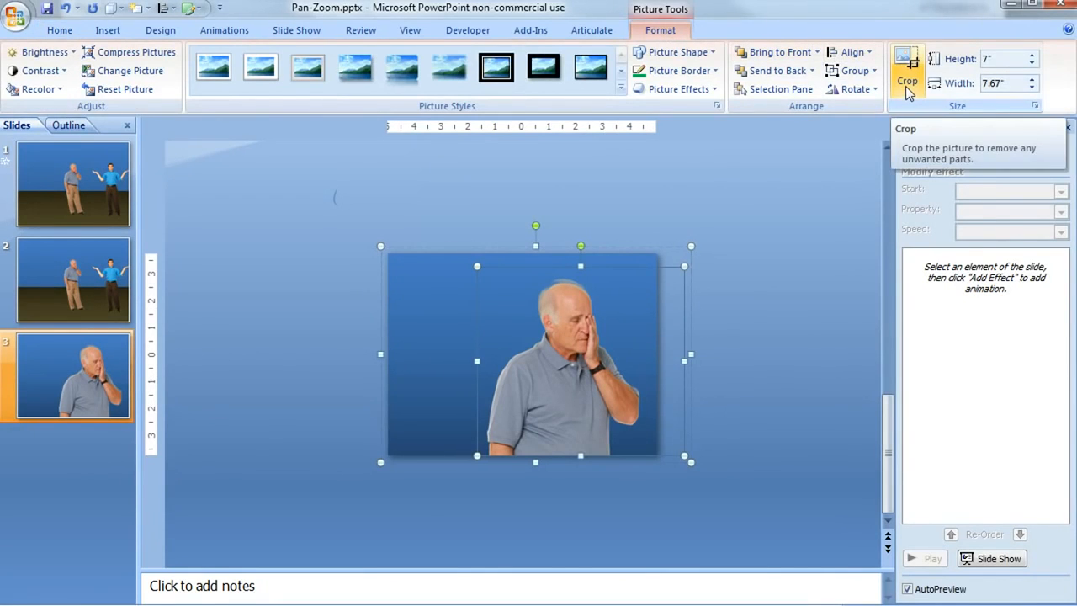
left_click(492, 223)
left_click(448, 271)
left_click(434, 261)
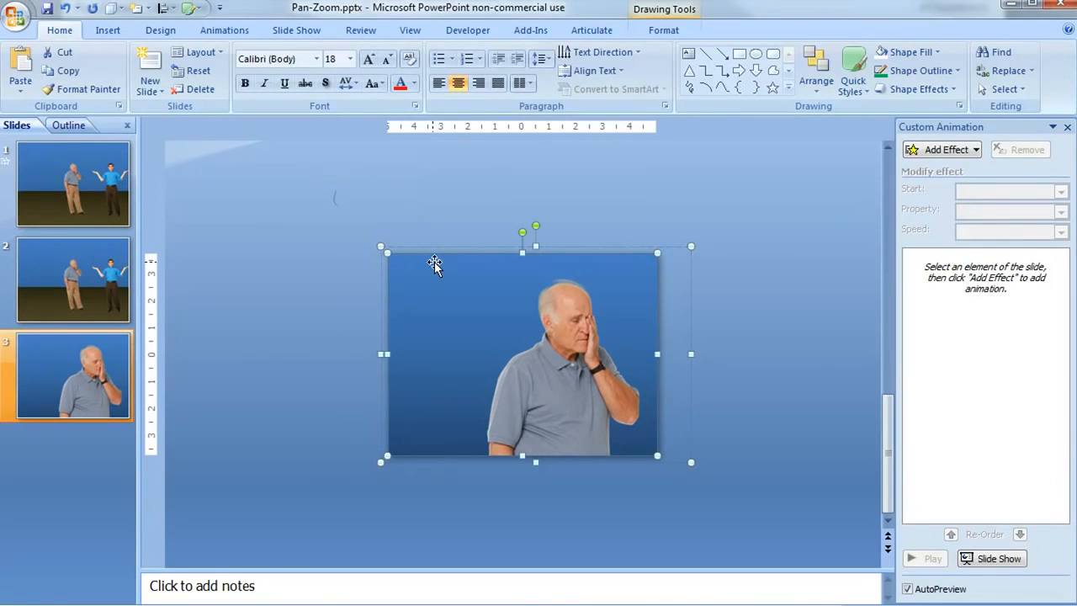
Cut the grouped close-up of the older man and its background from slide 3
left_click(438, 224)
left_click(468, 270)
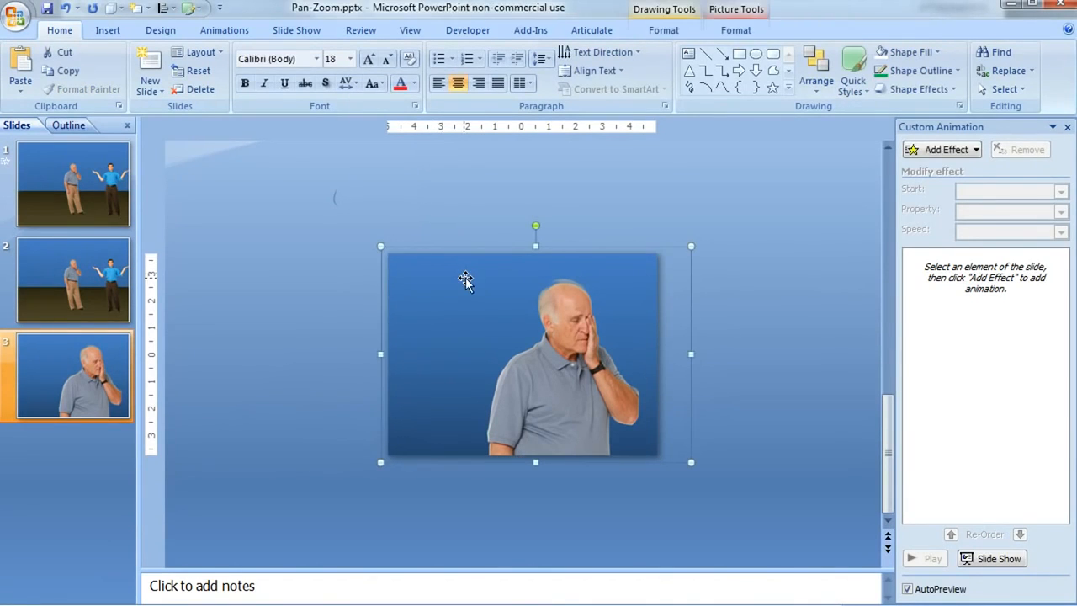
right_click(466, 280)
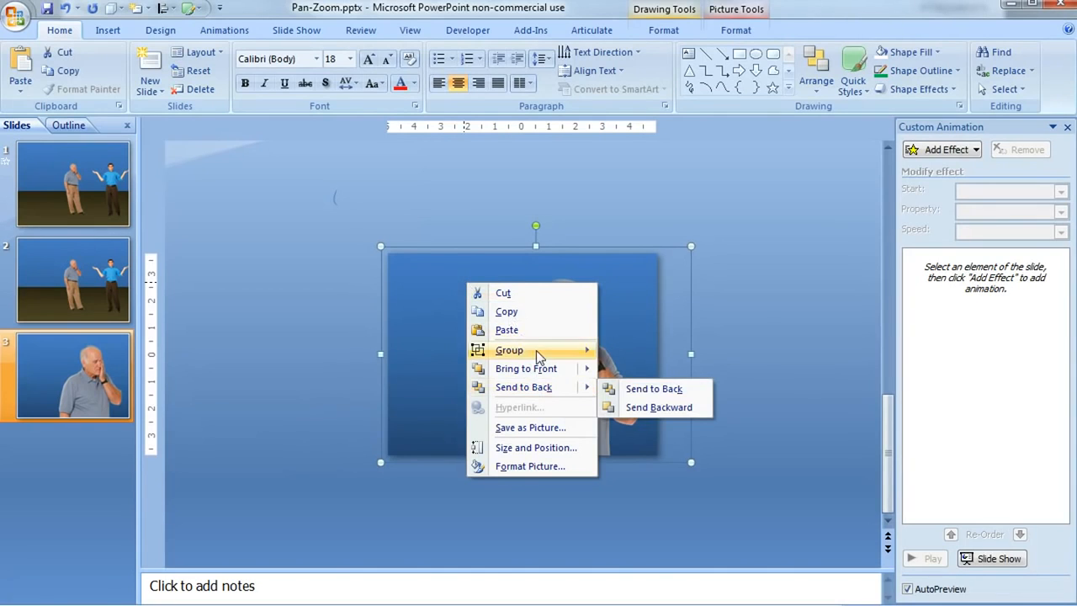
left_click(533, 293)
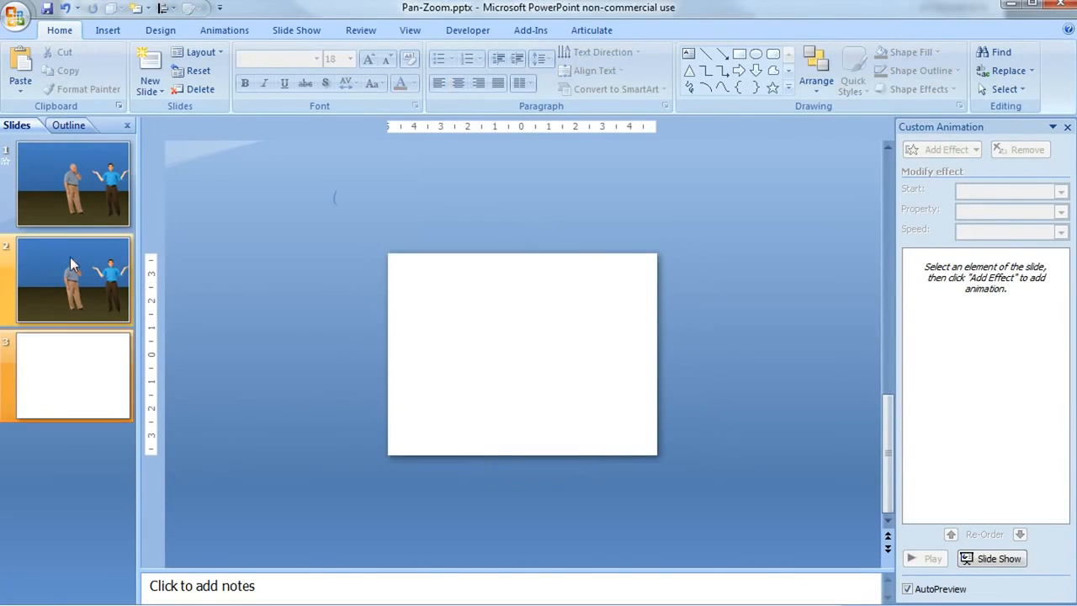
Paste the grouped close-up of the older man onto slide 2, over the group of people
left_click(37, 256)
right_click(308, 295)
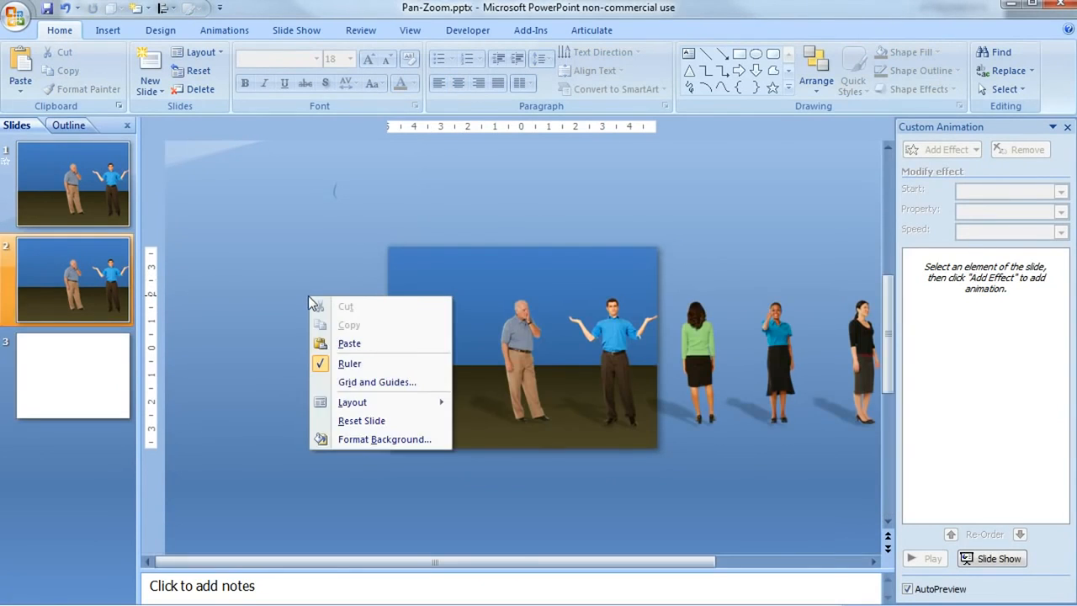
left_click(337, 343)
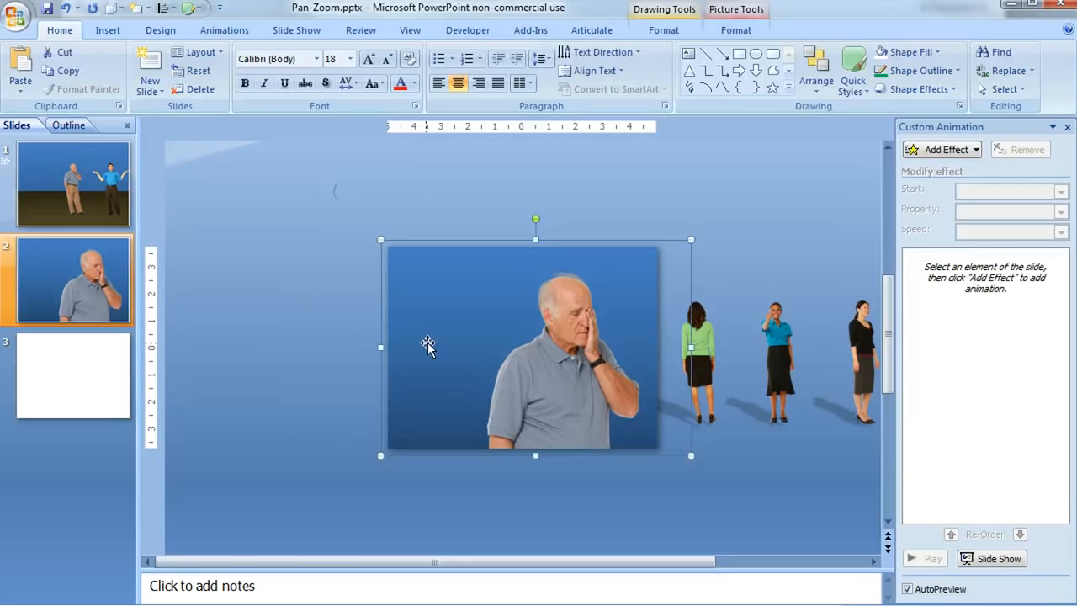
Add a Faded Zoom entrance effect to the close-up group on slide 2 and set it to start With Previous
left_click(967, 151)
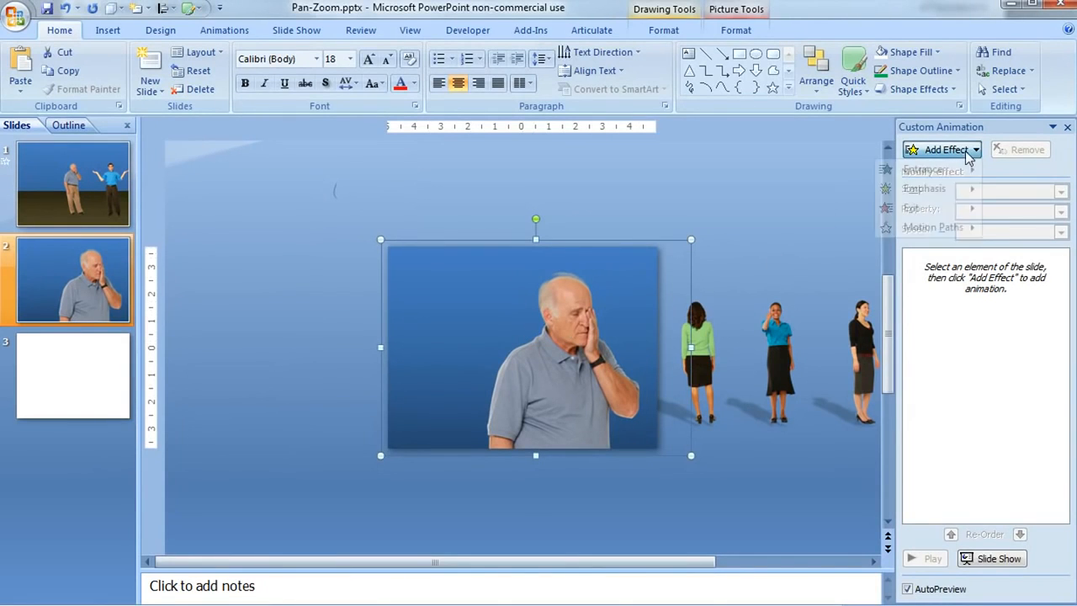
mouse_move(930, 172)
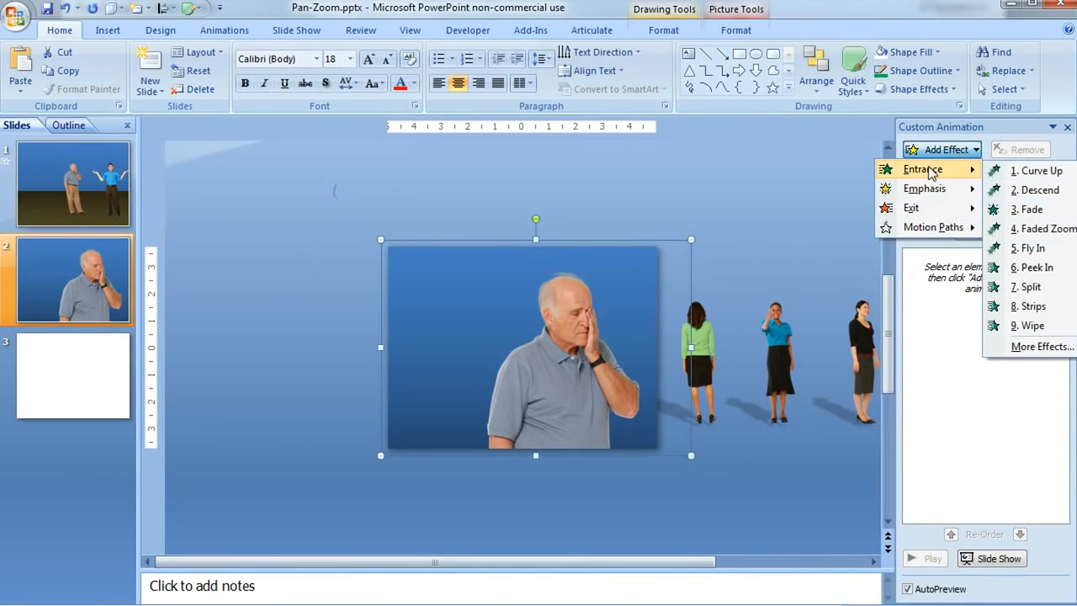
left_click(1045, 229)
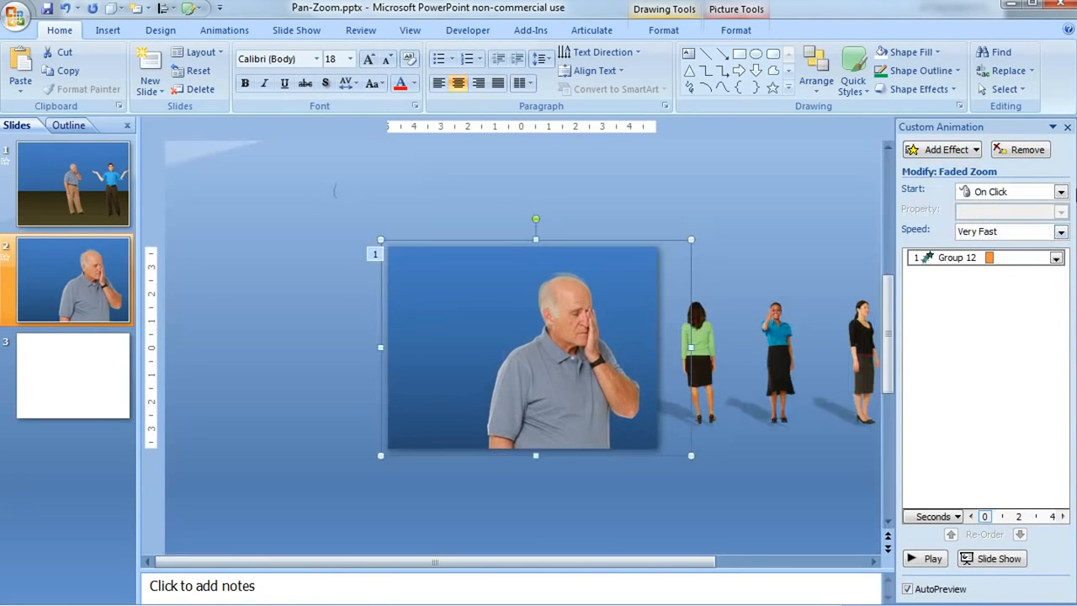
left_click(1061, 192)
left_click(1035, 224)
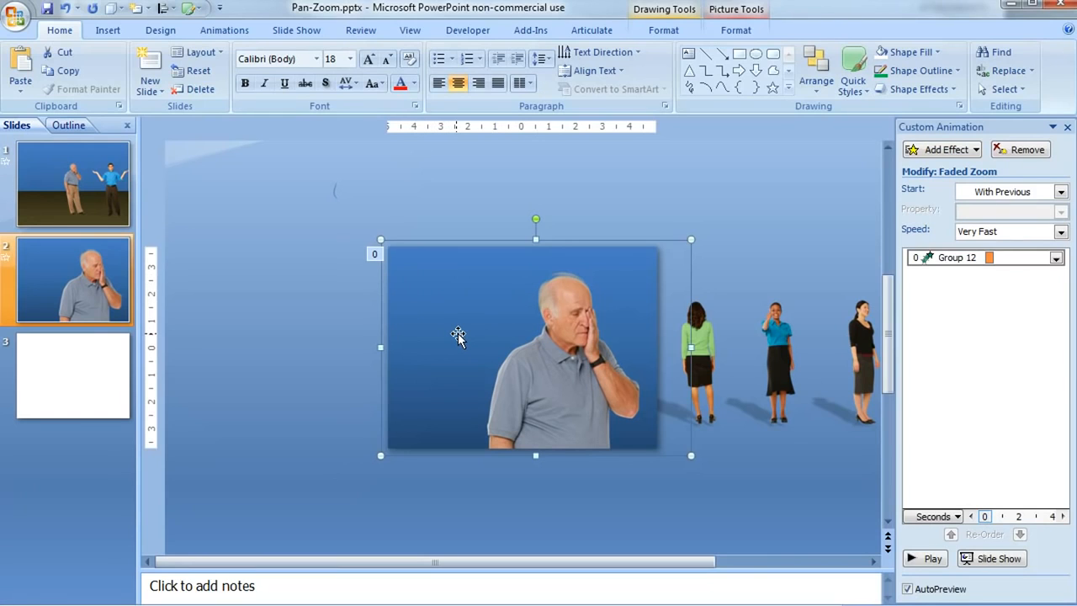
Delete the blank slide 3 from the presentation
left_click(99, 387)
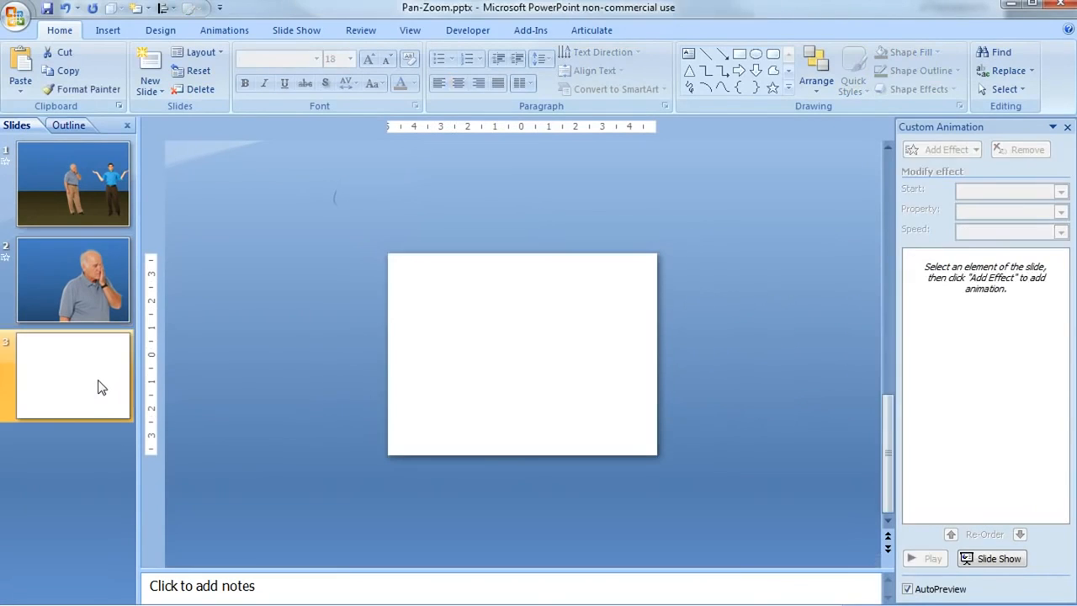
right_click(99, 387)
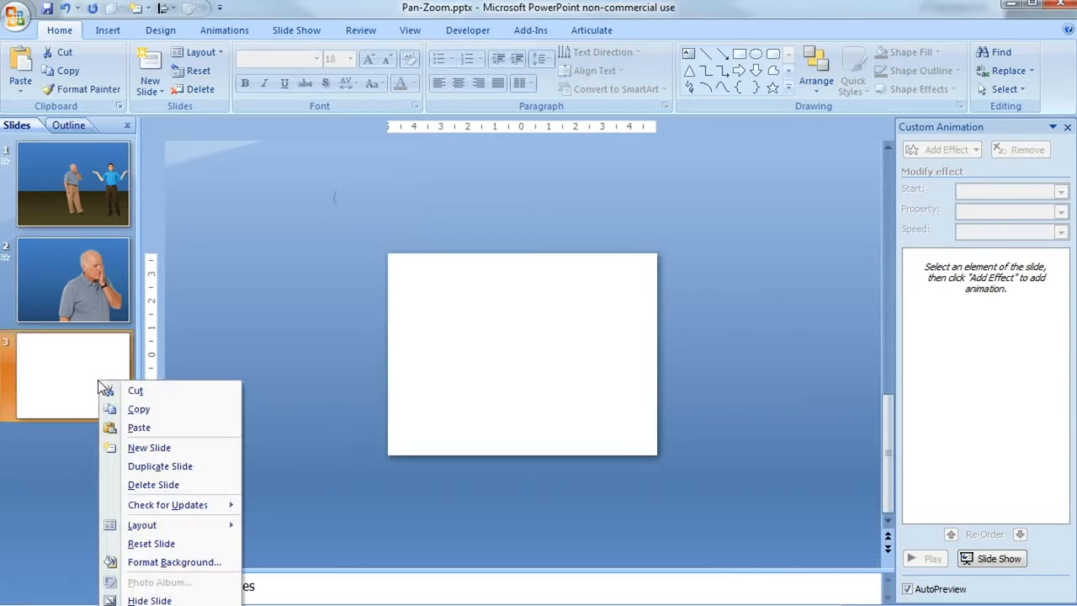
left_click(149, 485)
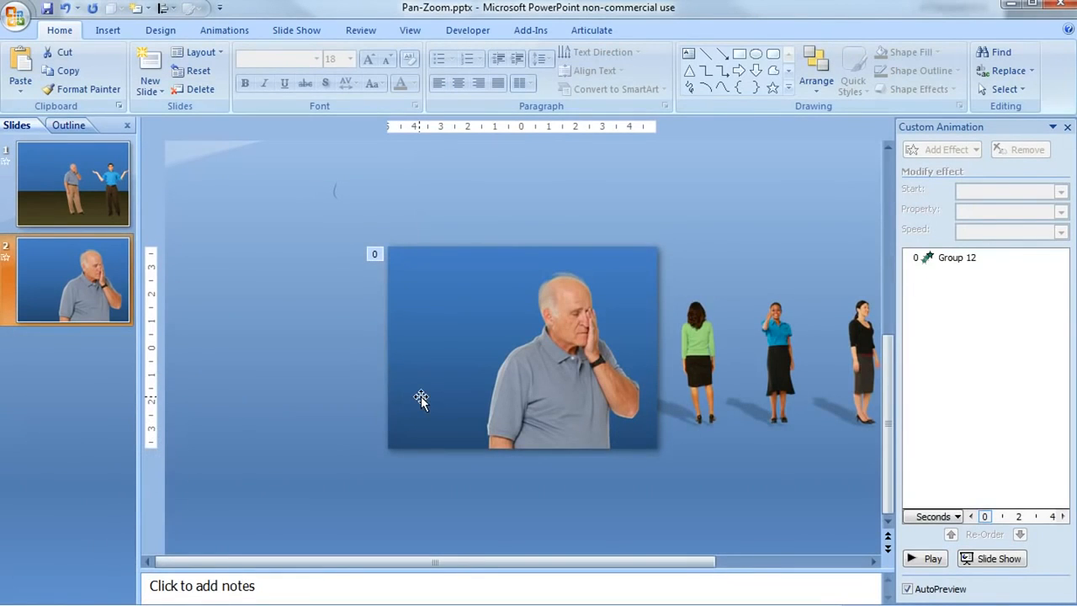
Open the presentation in the Articulate player and play the pan-and-zoom sequence from slide 1
key("alt+d")
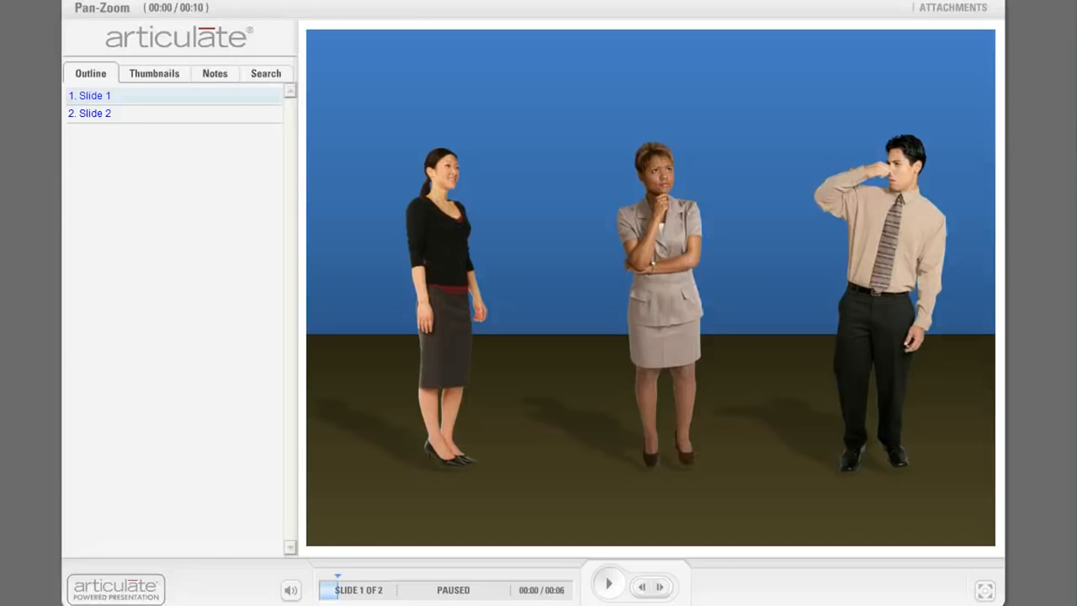
left_click(613, 588)
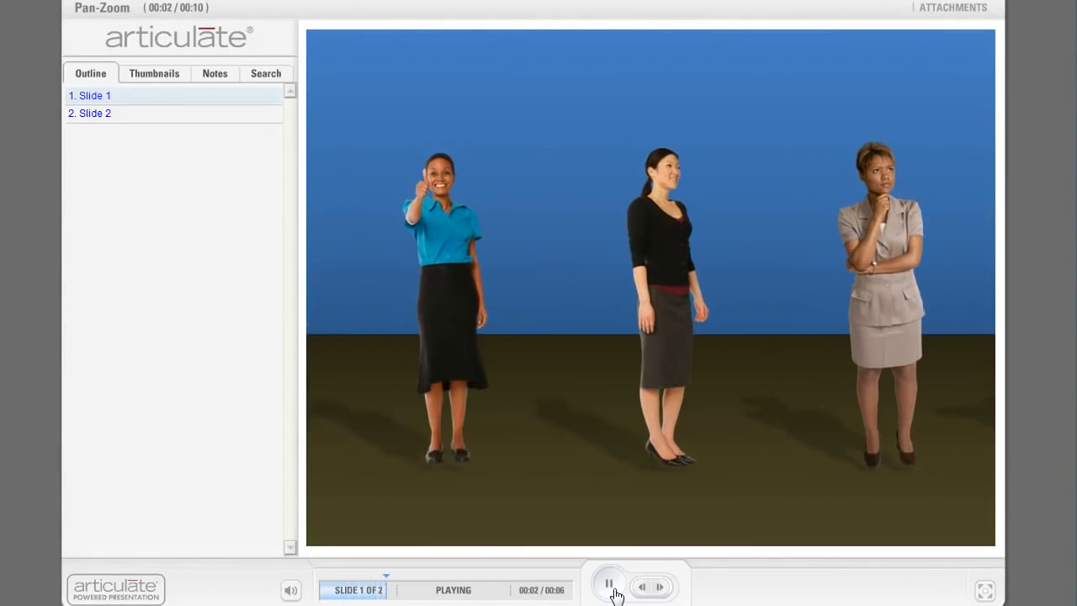
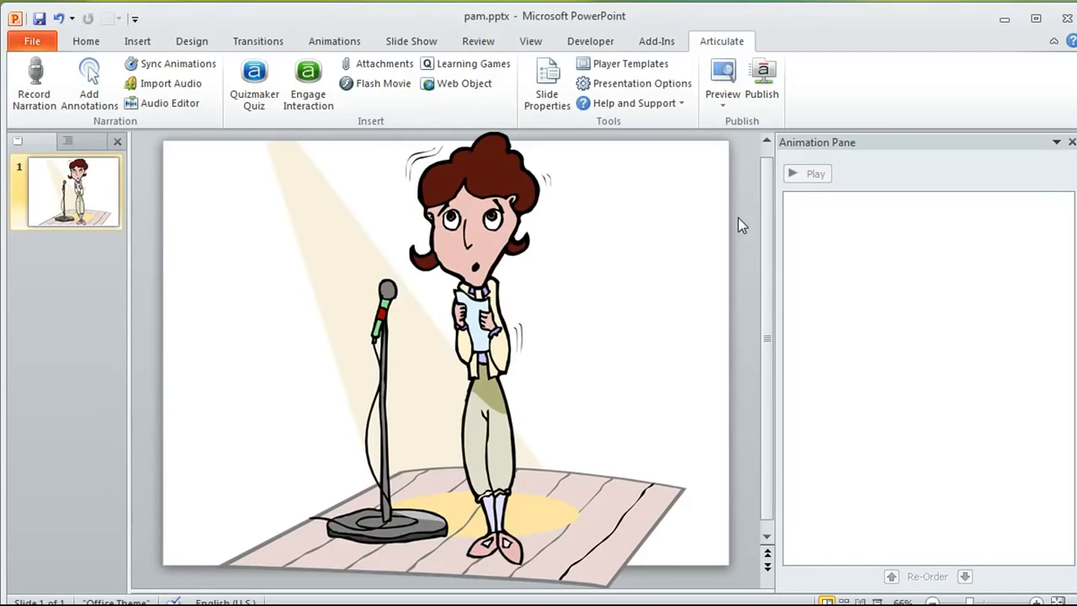
Move the nervous woman slightly lower on the stage and scribble a Custom Path motion animation over her torso
left_click(501, 215)
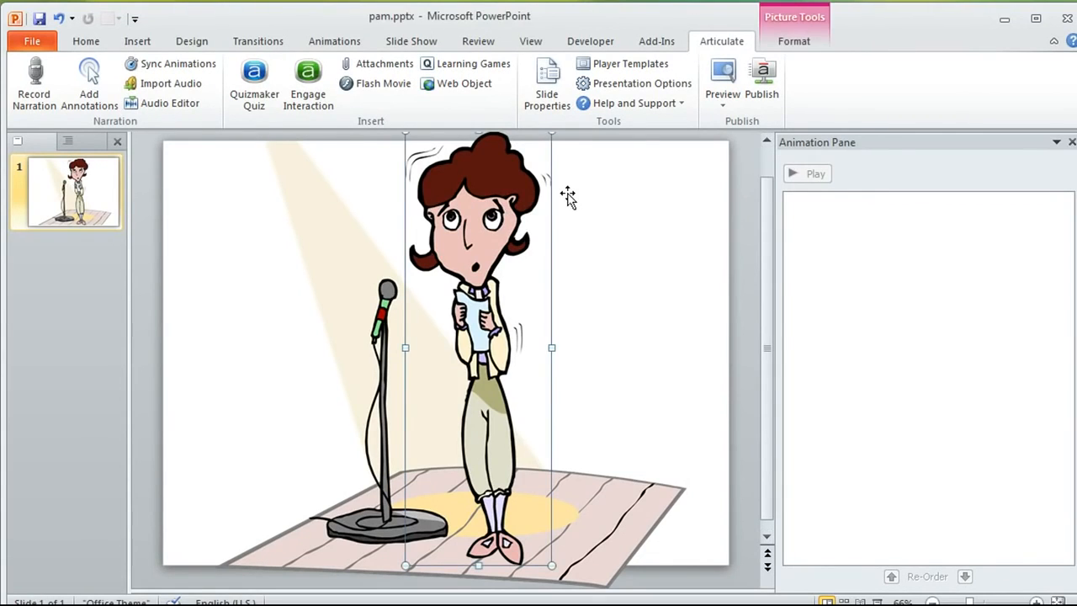
left_click_drag(493, 208, 501, 233)
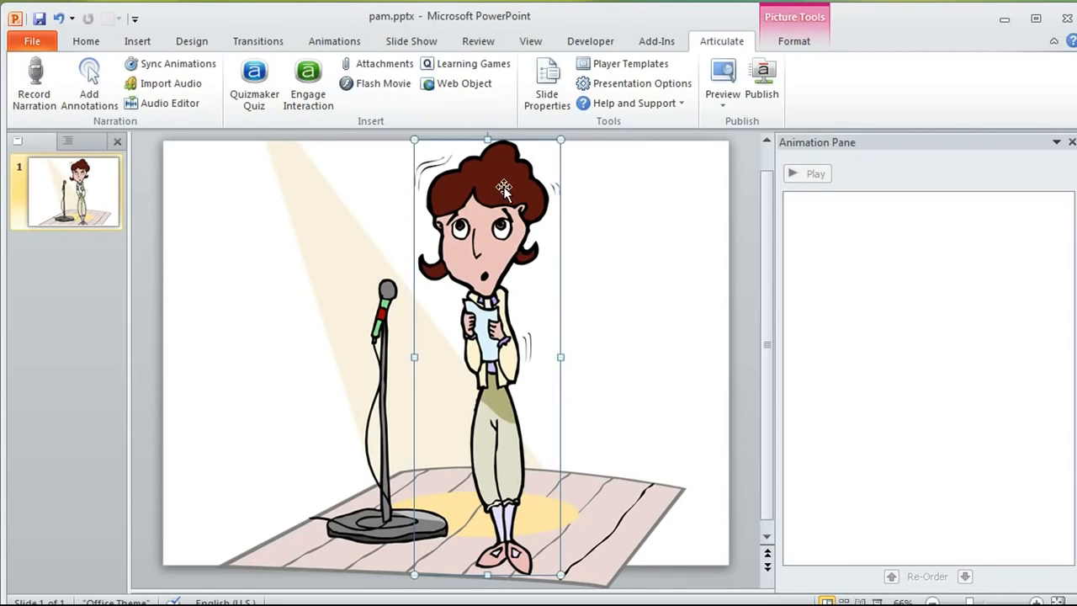
left_click(336, 42)
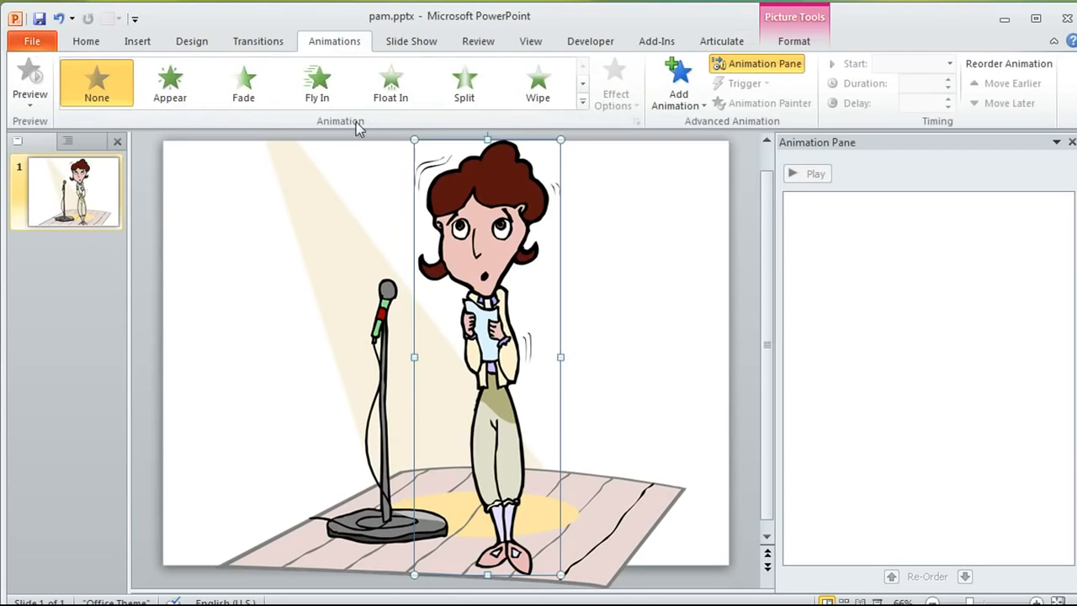
left_click(581, 103)
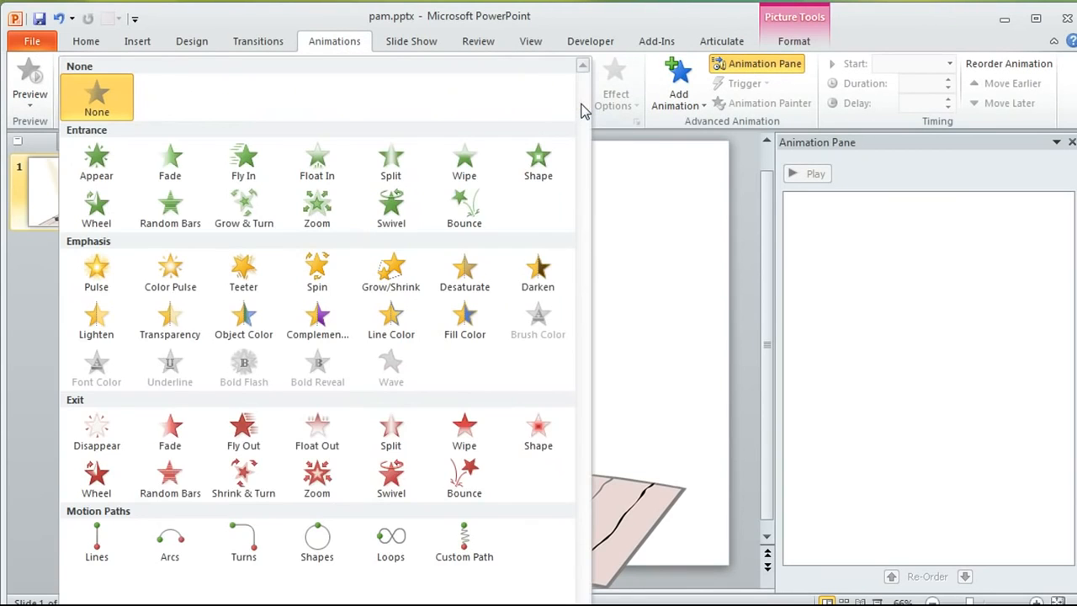
left_click(484, 536)
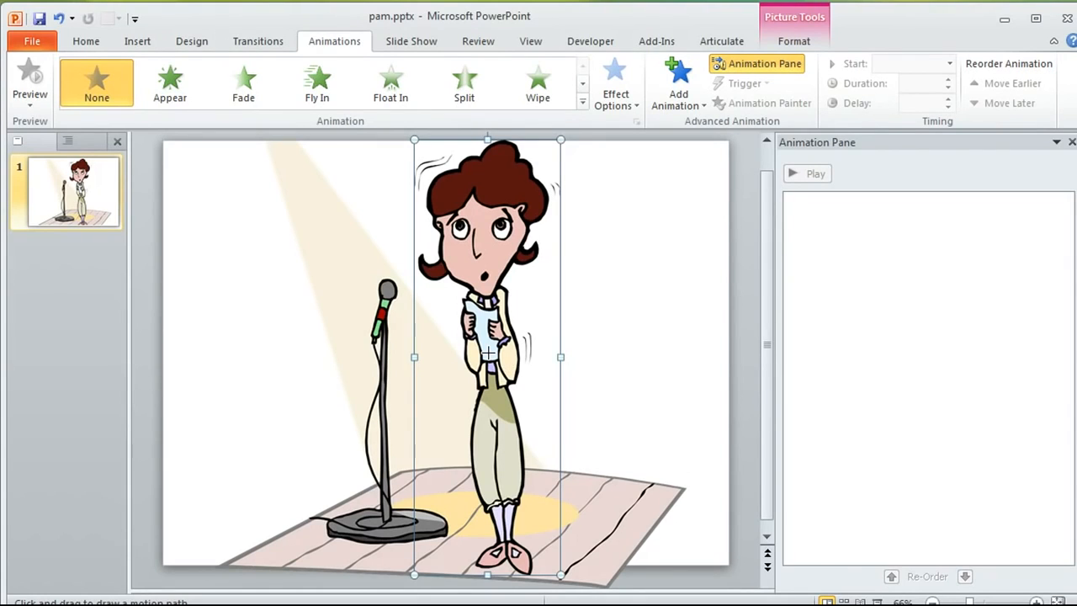
mouse_move(488, 353)
left_mouse_down()
mouse_move(486, 337)
mouse_move(500, 353)
mouse_move(496, 329)
mouse_move(492, 341)
mouse_move(496, 332)
mouse_move(505, 351)
mouse_move(497, 329)
mouse_move(494, 360)
mouse_move(496, 325)
mouse_move(486, 360)
mouse_move(493, 345)
mouse_move(493, 354)
left_mouse_up()
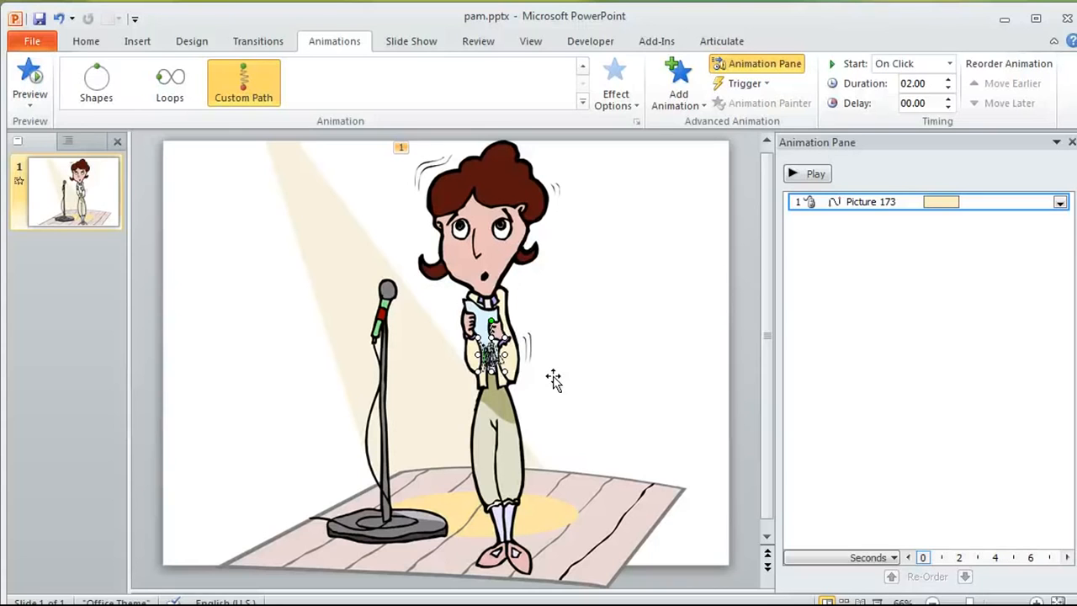
Shrink the woman's scribbled motion path to a tiny area on the paper she holds
scroll(539, 375, "up", 10)
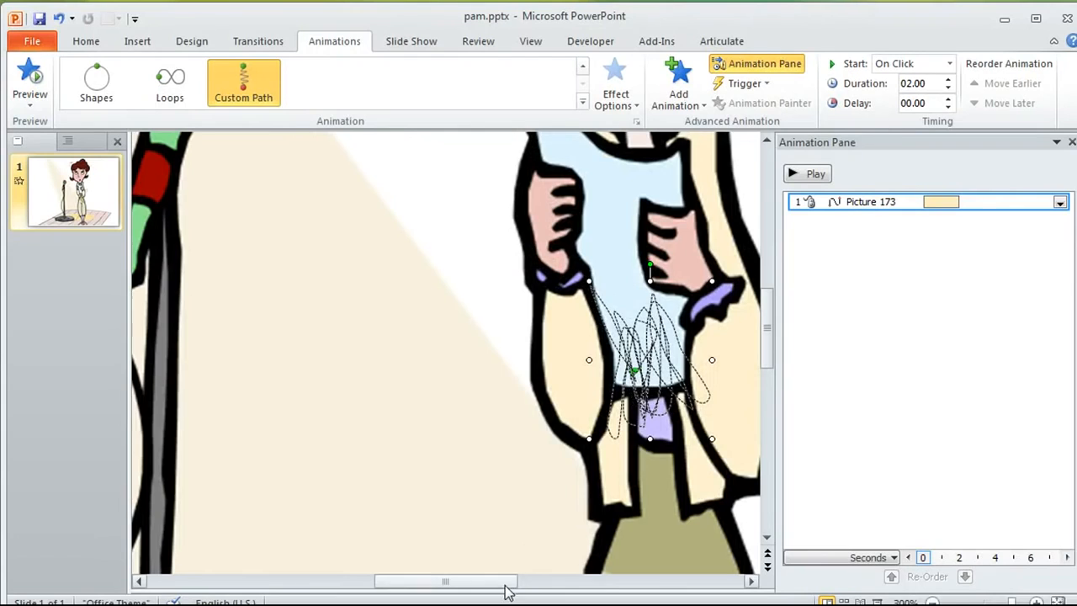
left_click_drag(503, 582, 580, 579)
scroll(409, 413, "up", 2)
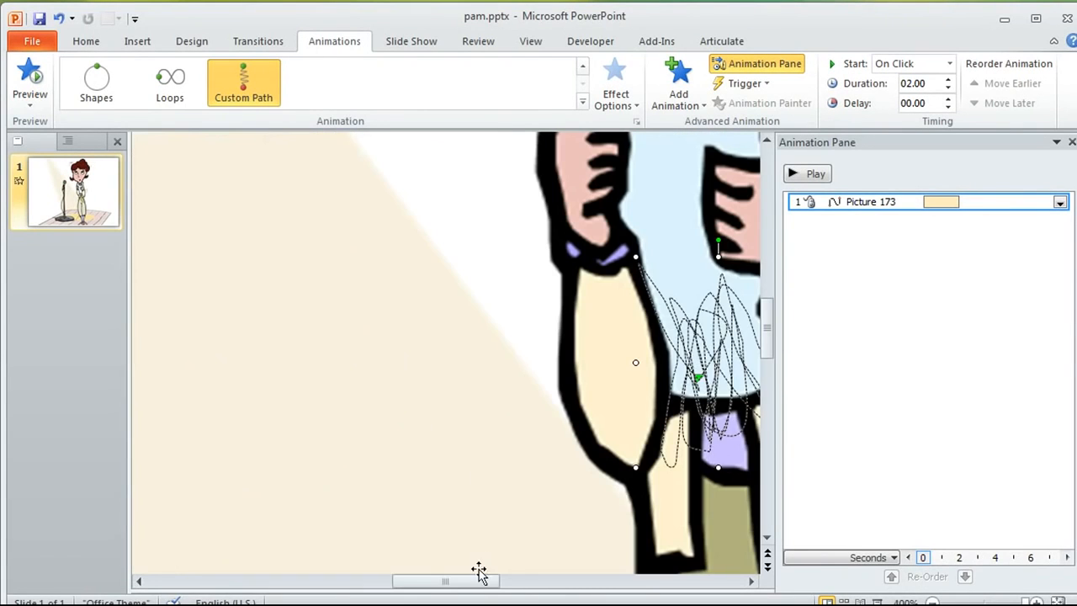
left_click_drag(480, 581, 519, 584)
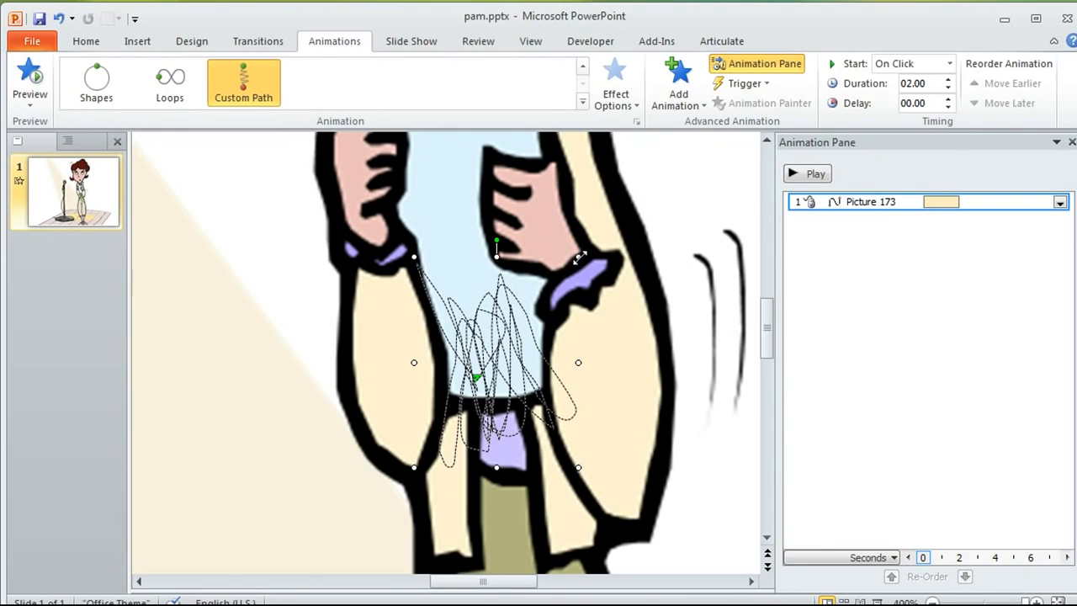
left_click_drag(580, 256, 491, 323)
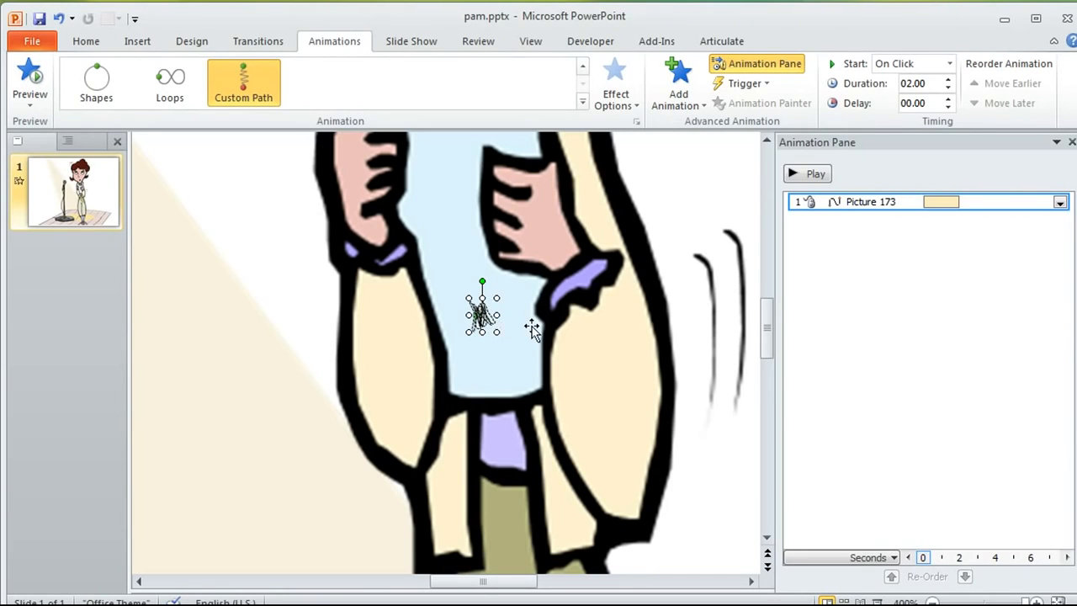
scroll(532, 325, "down", 3)
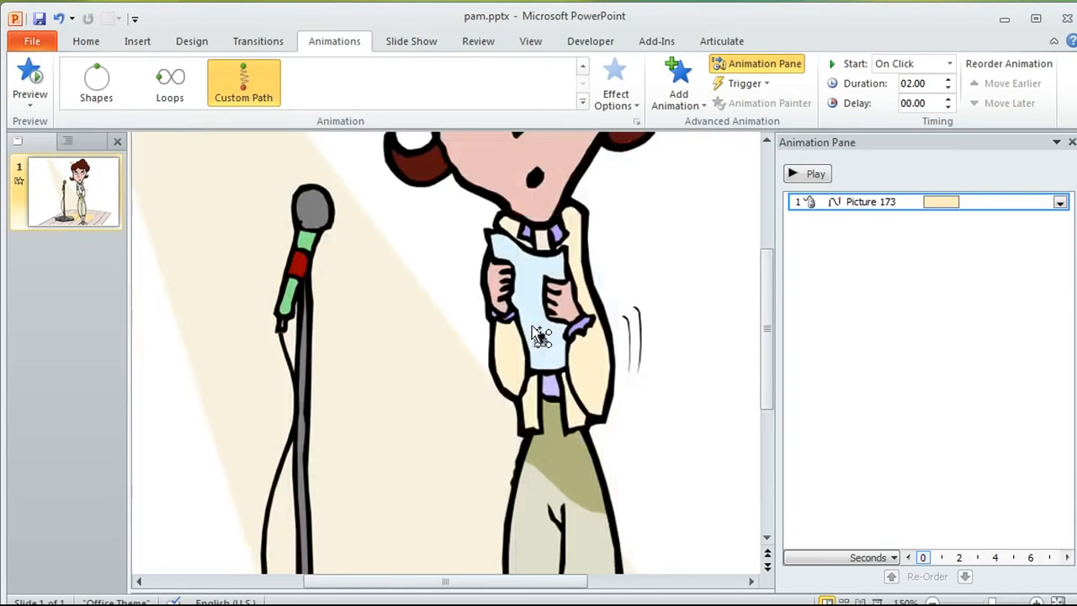
scroll(531, 325, "down", 4)
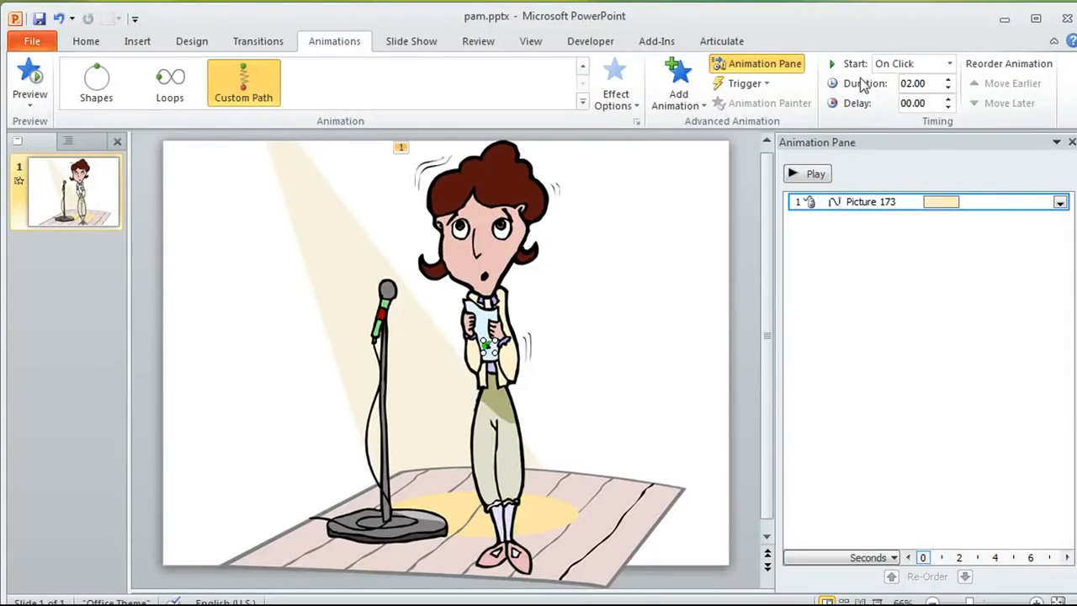
Set the woman's motion path to start With Previous and lengthen its duration to 4.80 seconds
left_click(951, 64)
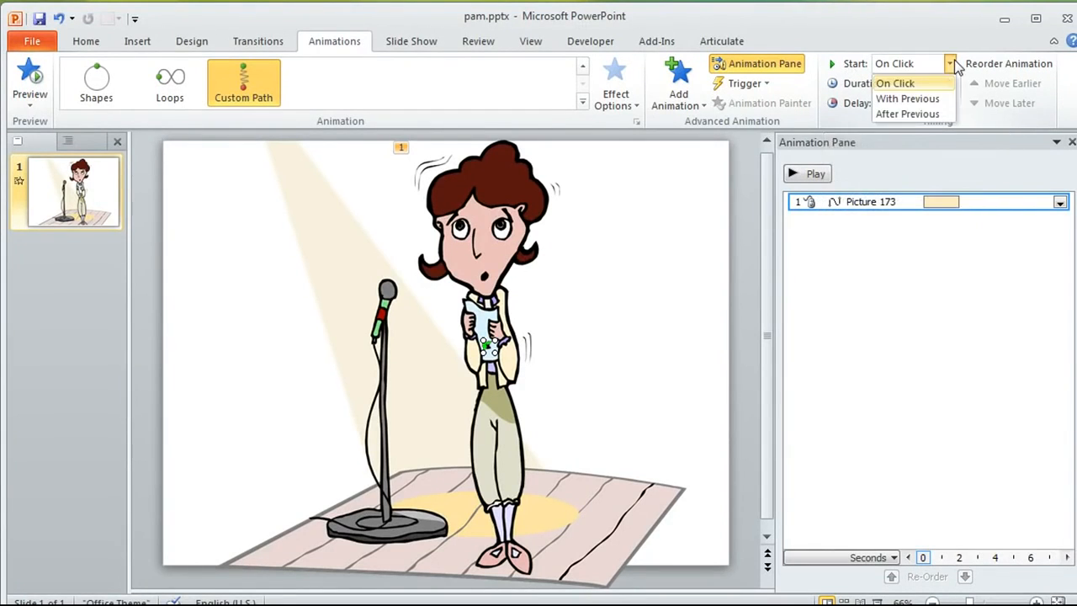
left_click(919, 99)
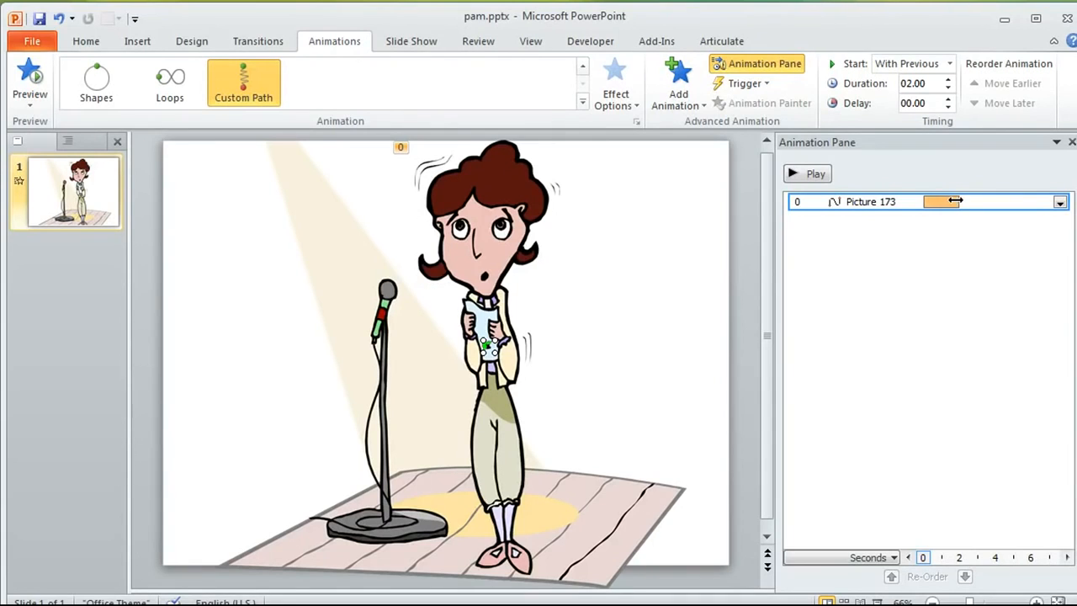
left_click_drag(960, 201, 1009, 210)
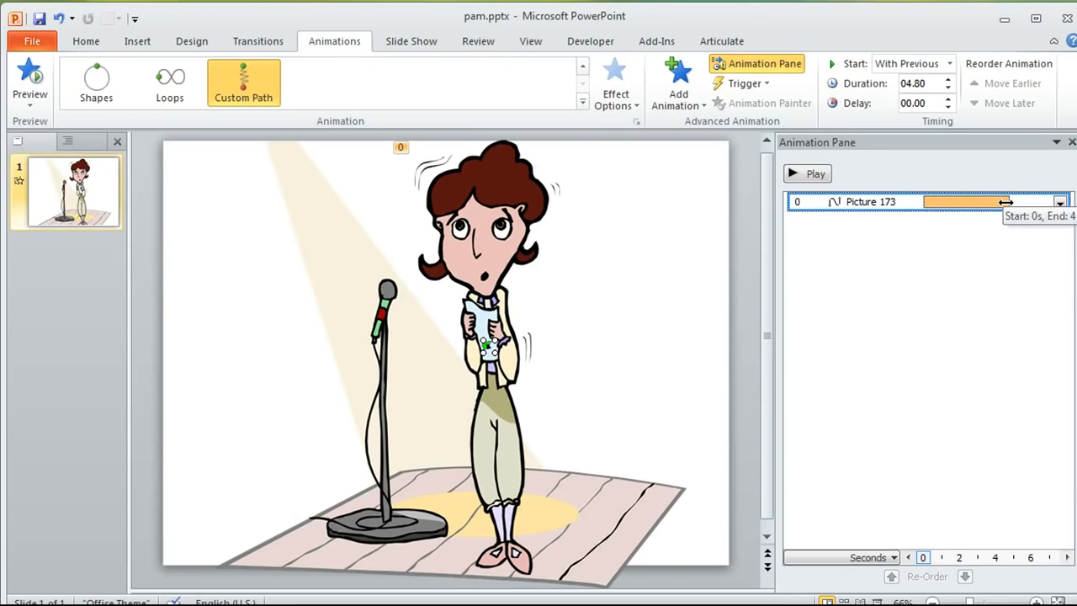
Preview the shaking animation of the woman with Articulate
left_click(729, 194)
left_click(721, 42)
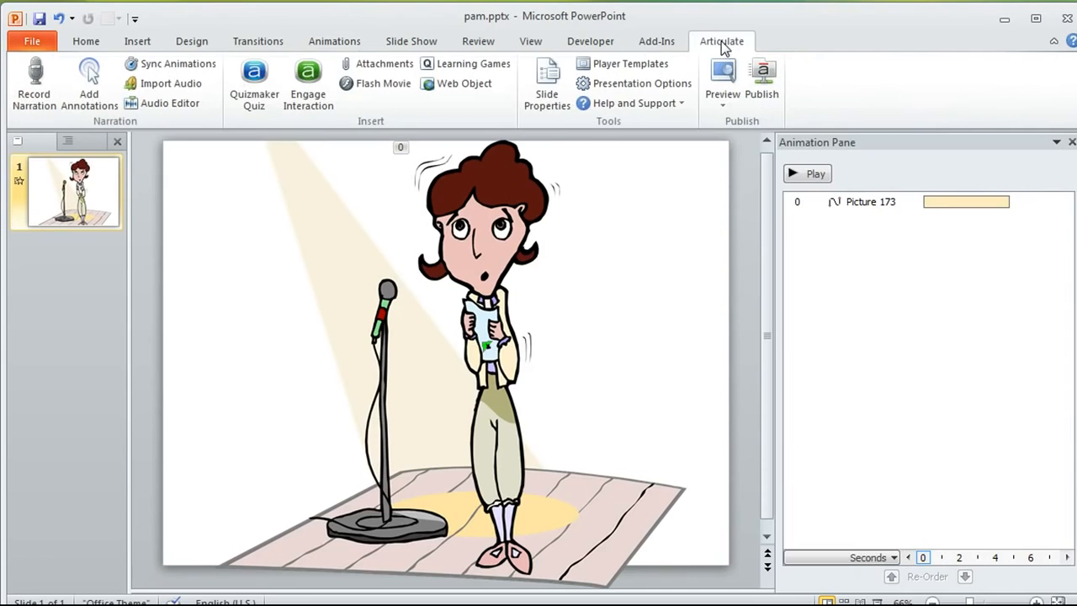
left_click(724, 102)
left_click(755, 126)
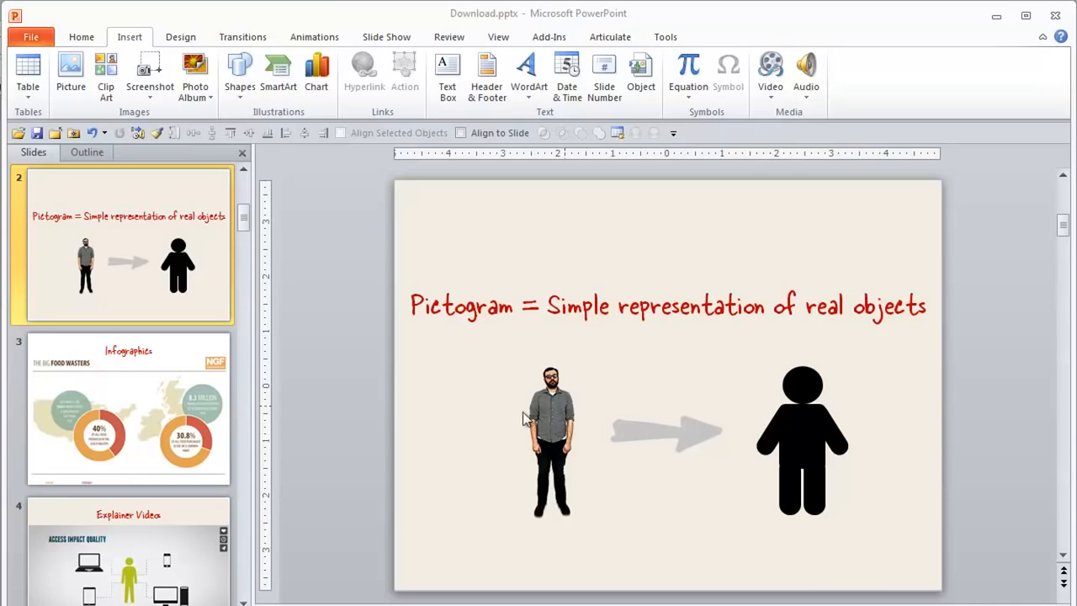
Examine the pictogram examples on the Infographics and Explainer Videos slides of Download.pptx
left_click(165, 414)
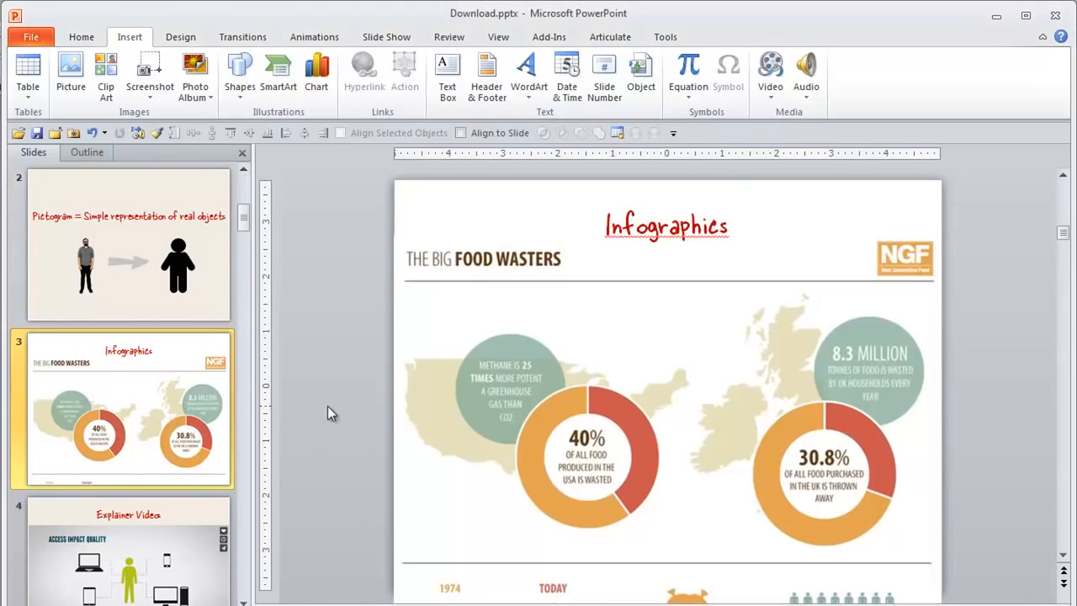
scroll(343, 424, "down", 3)
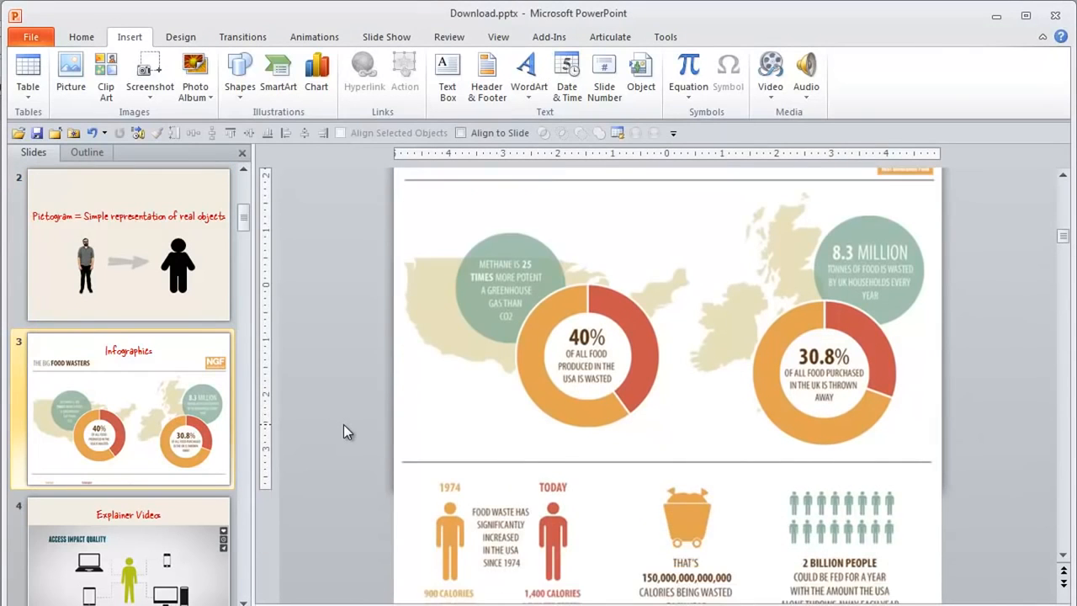
scroll(343, 424, "down", 3)
scroll(344, 424, "down", 1)
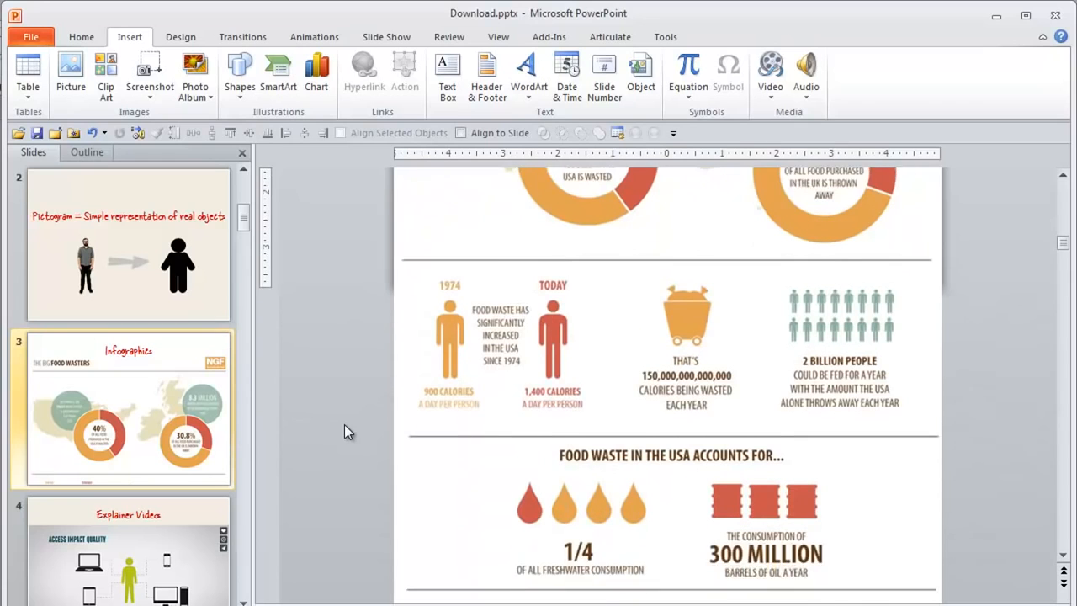
scroll(344, 424, "down", 2)
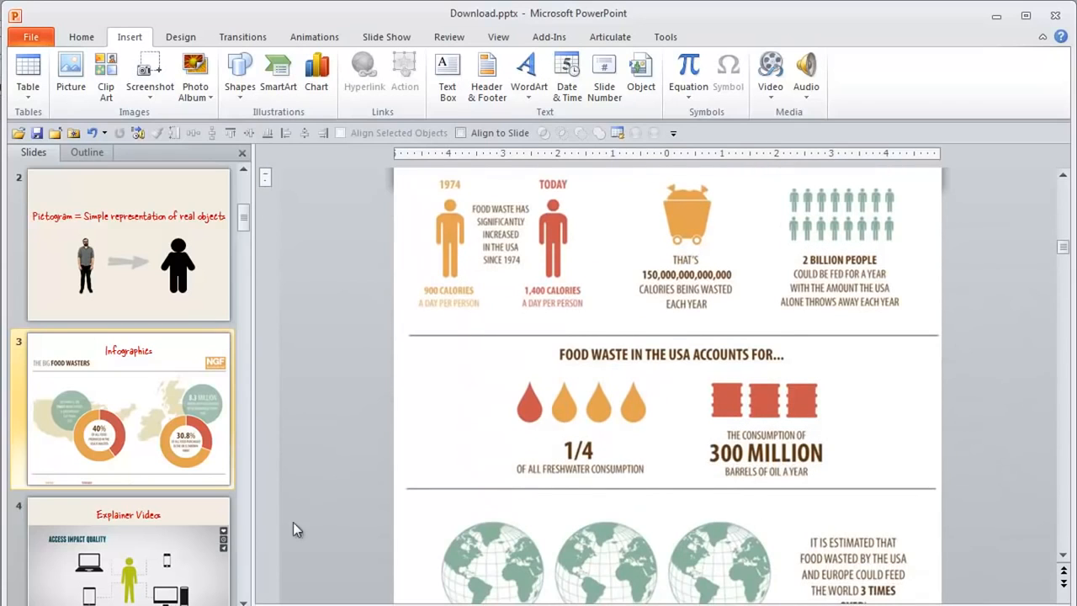
left_click(208, 549)
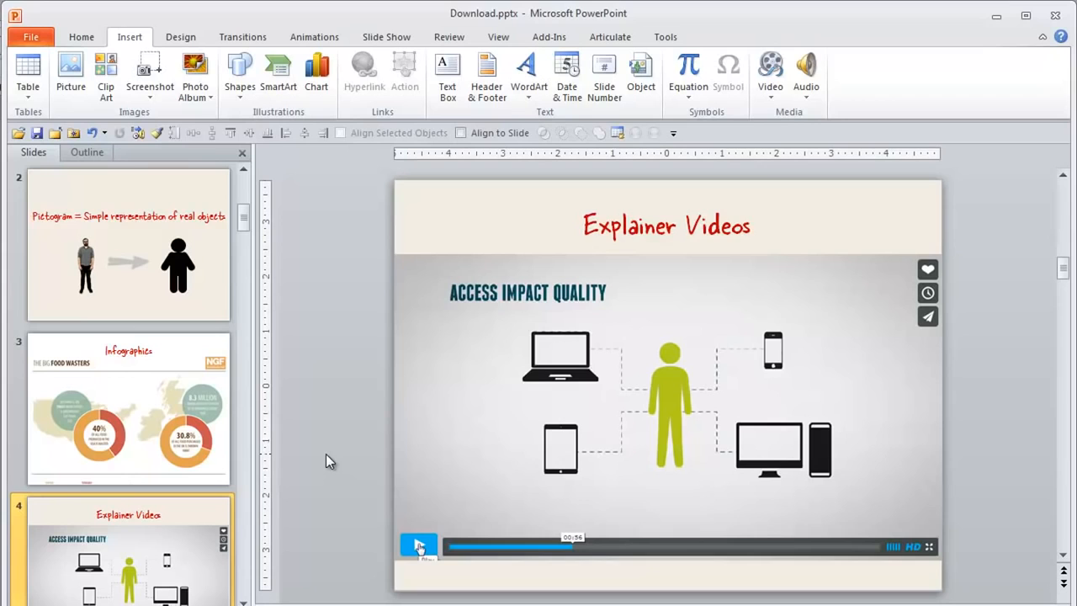
scroll(326, 453, "down", 2)
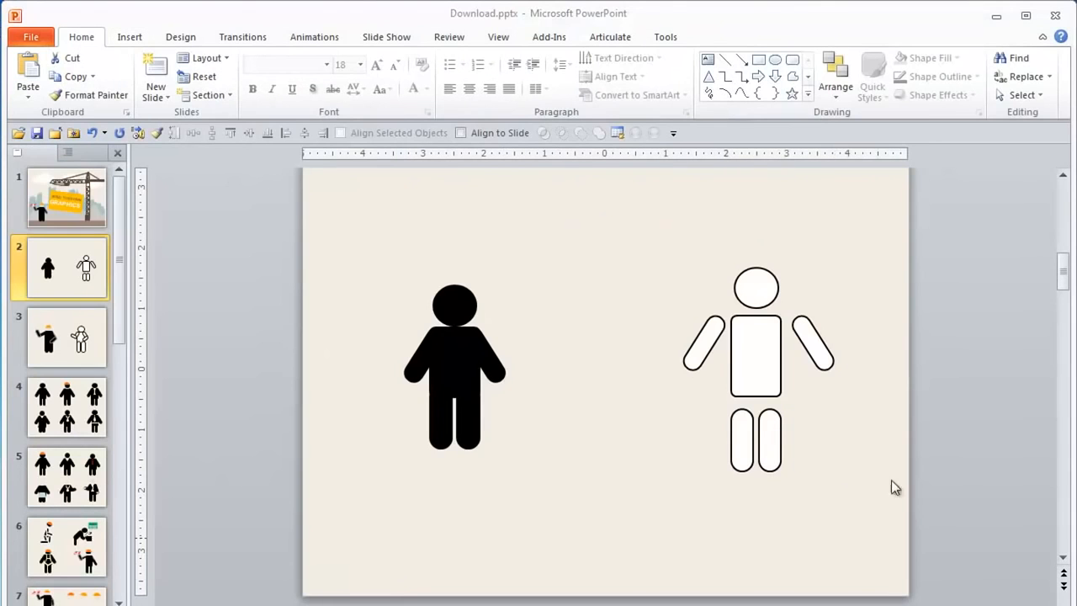
Draw a circular head with a rounded rectangle body below it between the two pictogram figures on slide 2
left_click(774, 62)
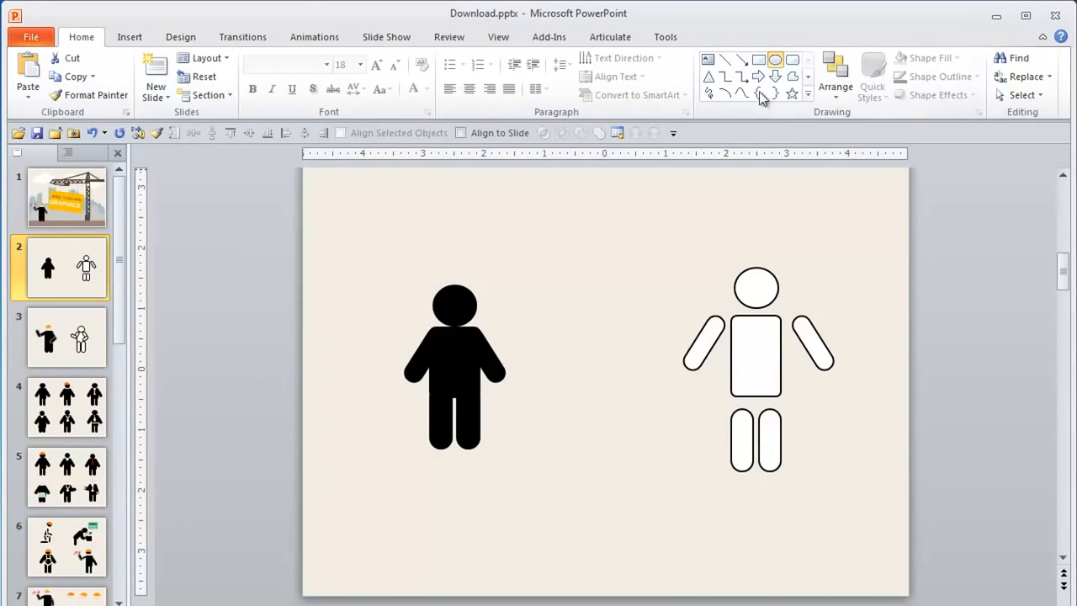
left_click_drag(575, 268, 622, 313)
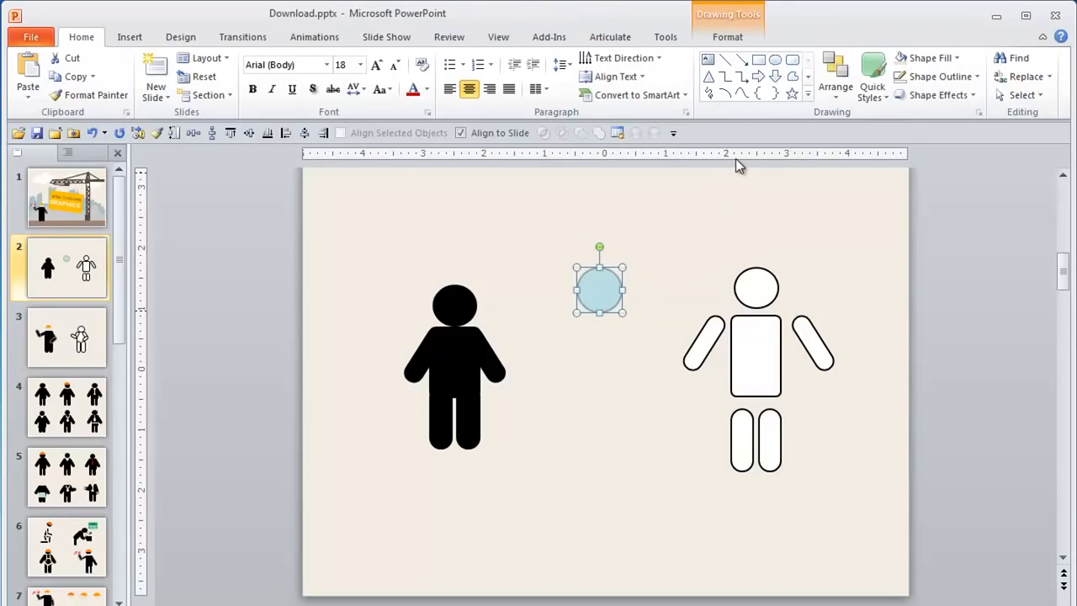
left_click(792, 60)
left_click_drag(570, 324, 634, 427)
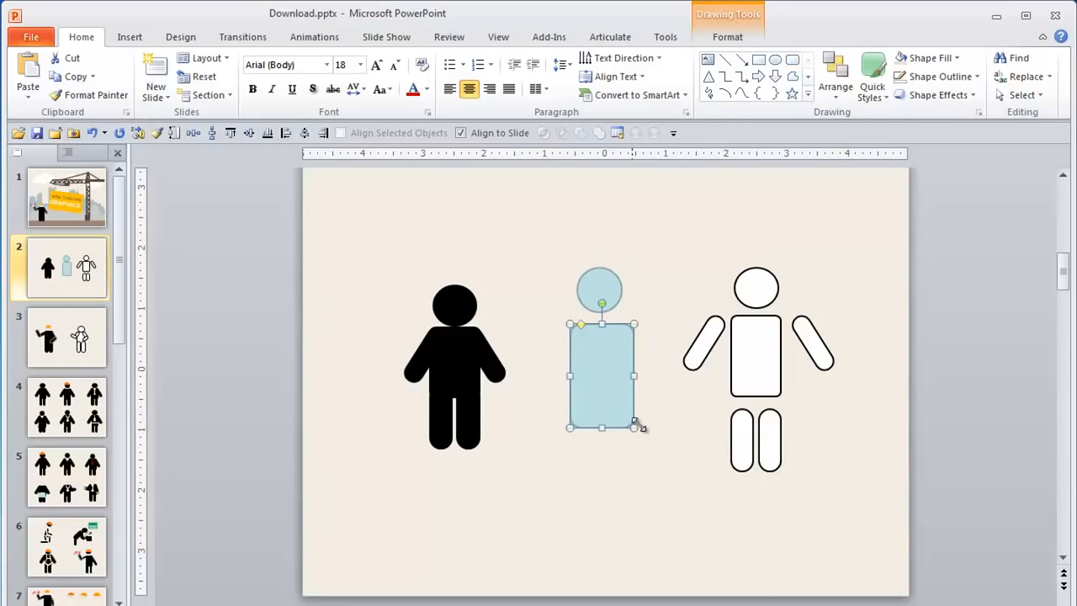
Add a small horizontal rounded rectangle above the new figure as a limb and round its ends fully
left_click(793, 63)
left_click_drag(643, 224, 705, 245)
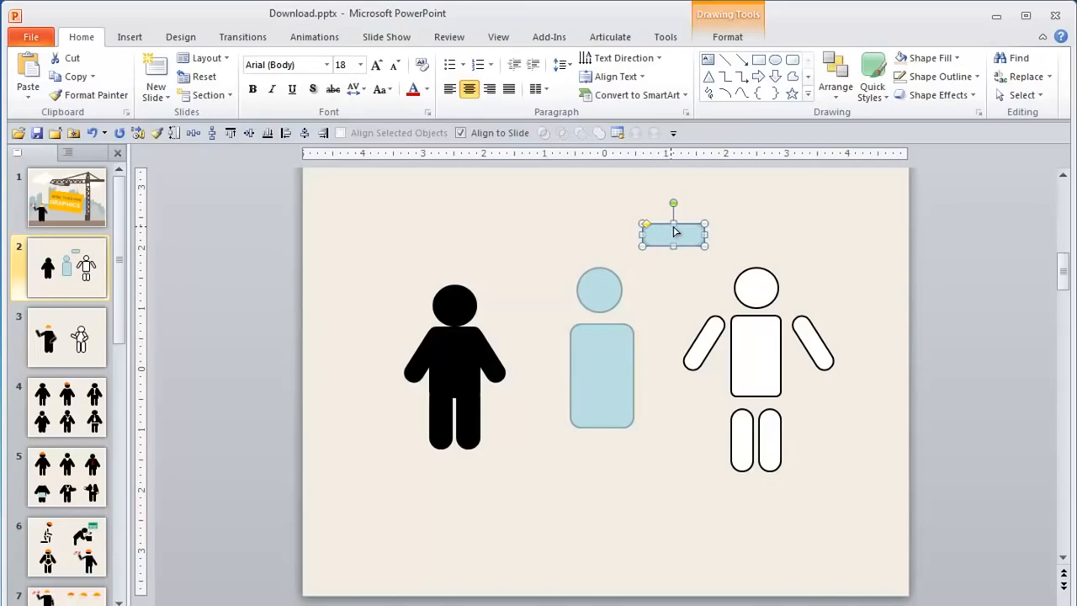
left_click(659, 297)
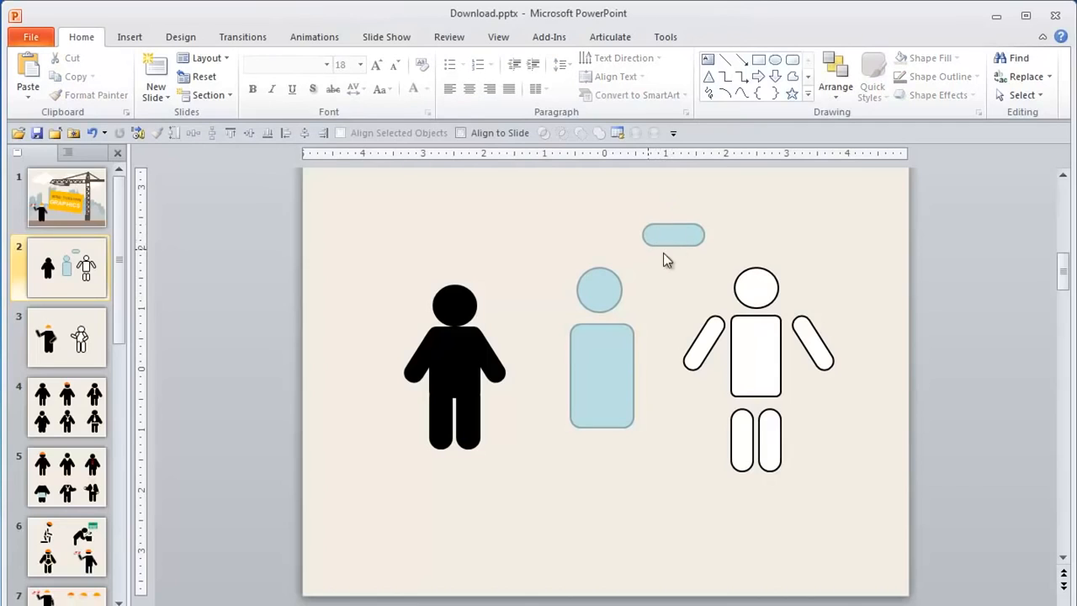
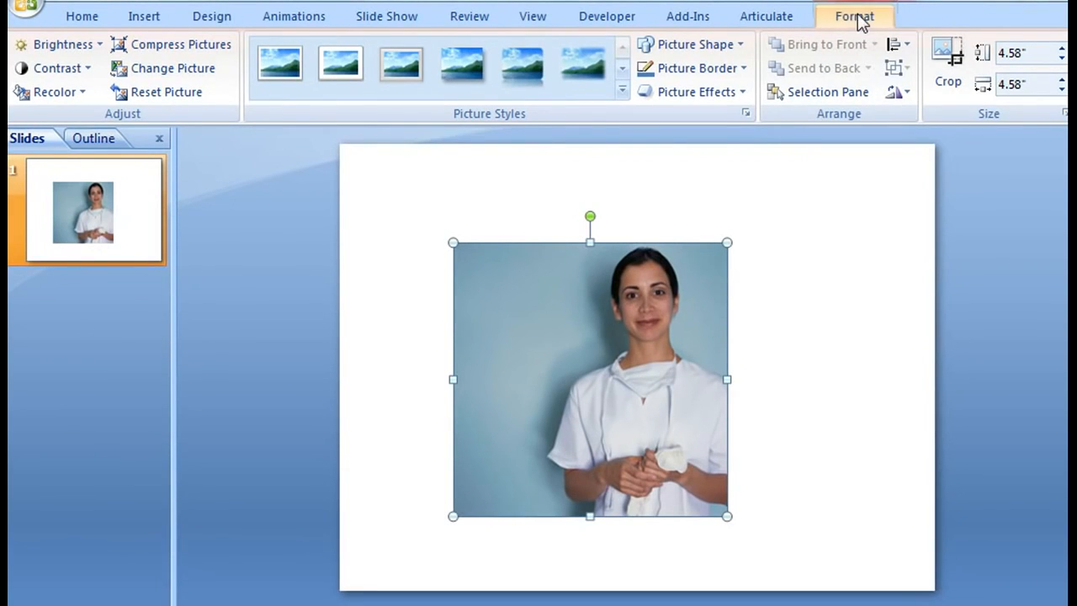
Apply Set Transparent Color to the blue background of the picture of the woman in white
left_click(83, 94)
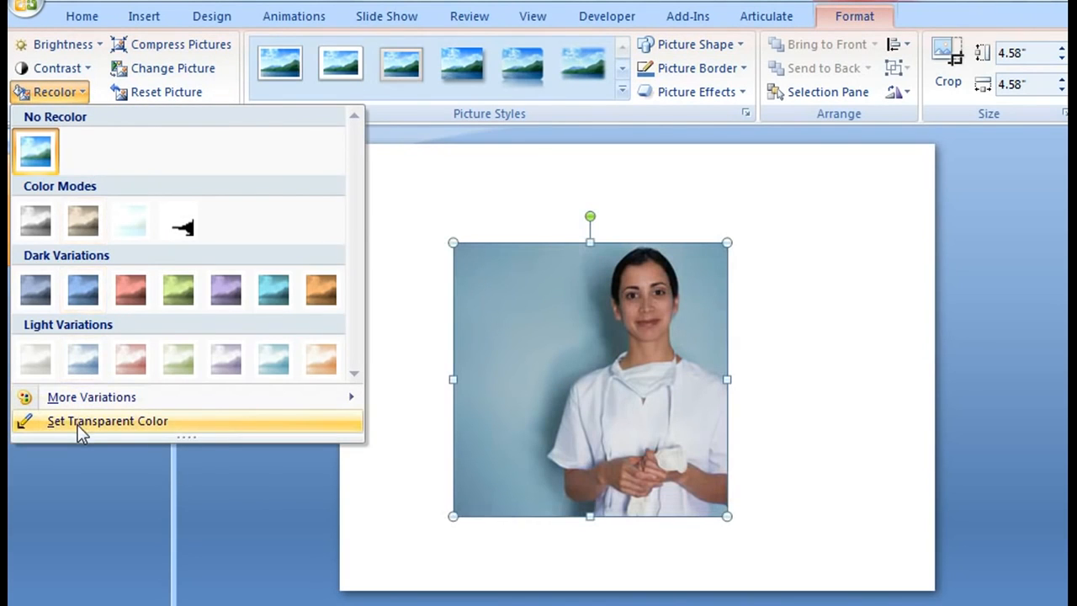
left_click(78, 424)
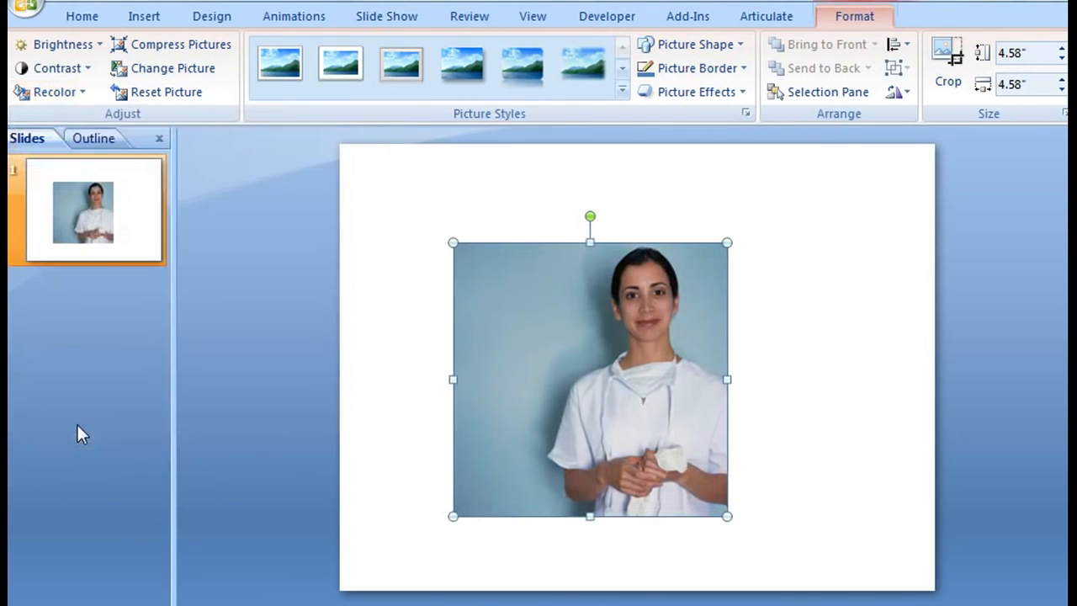
left_click(545, 290)
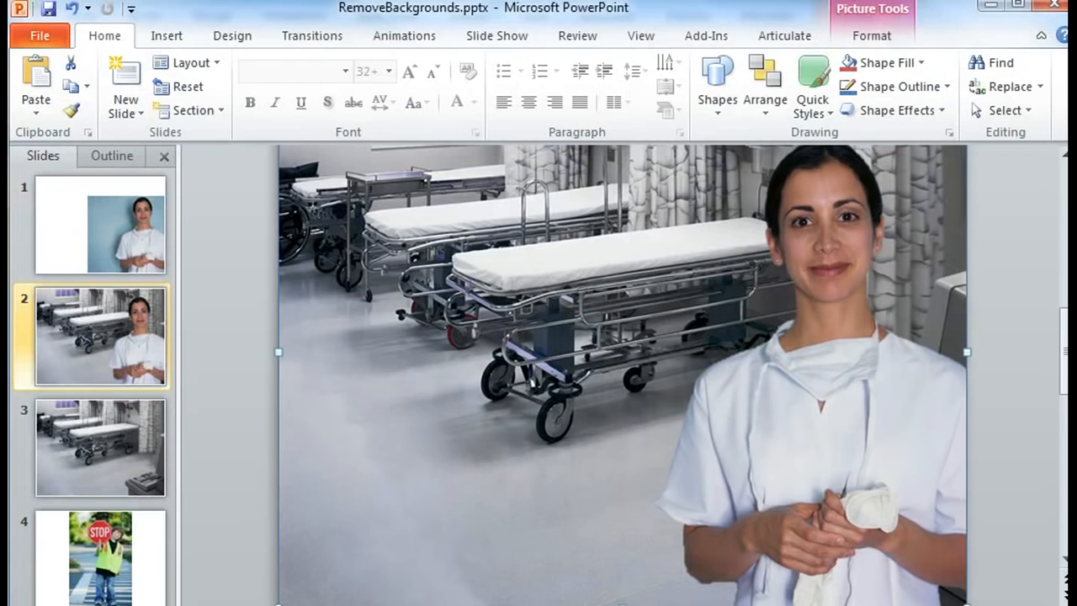
Remove the blue background from the woman's picture on slide 1 of RemoveBackgrounds.pptx, fitting the removal frame around her whole figure, and keep the changes
left_click(44, 222)
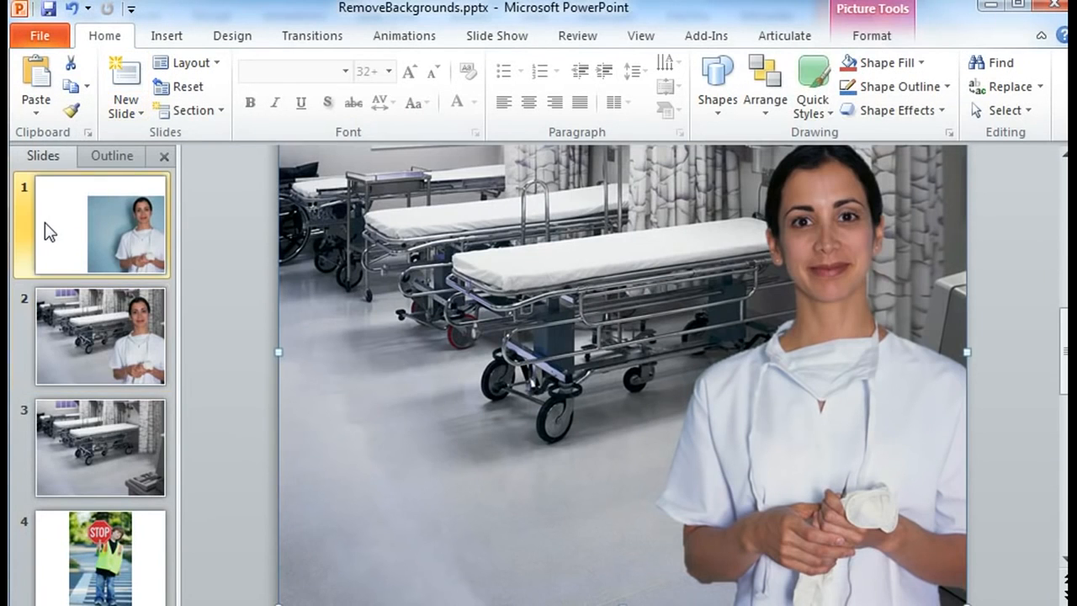
left_click(691, 298)
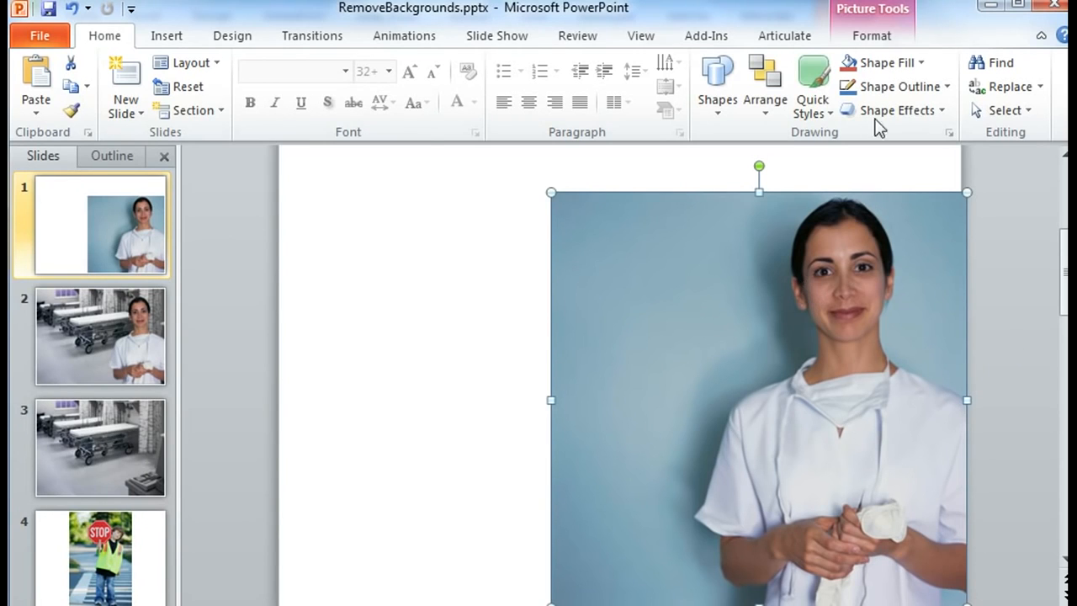
left_click(872, 37)
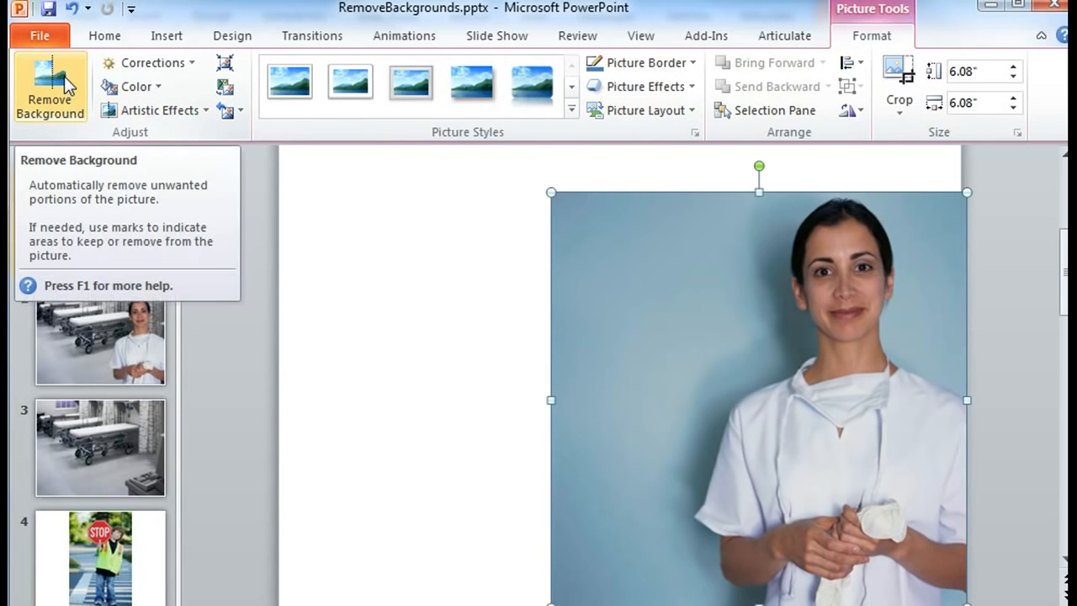
left_click(67, 84)
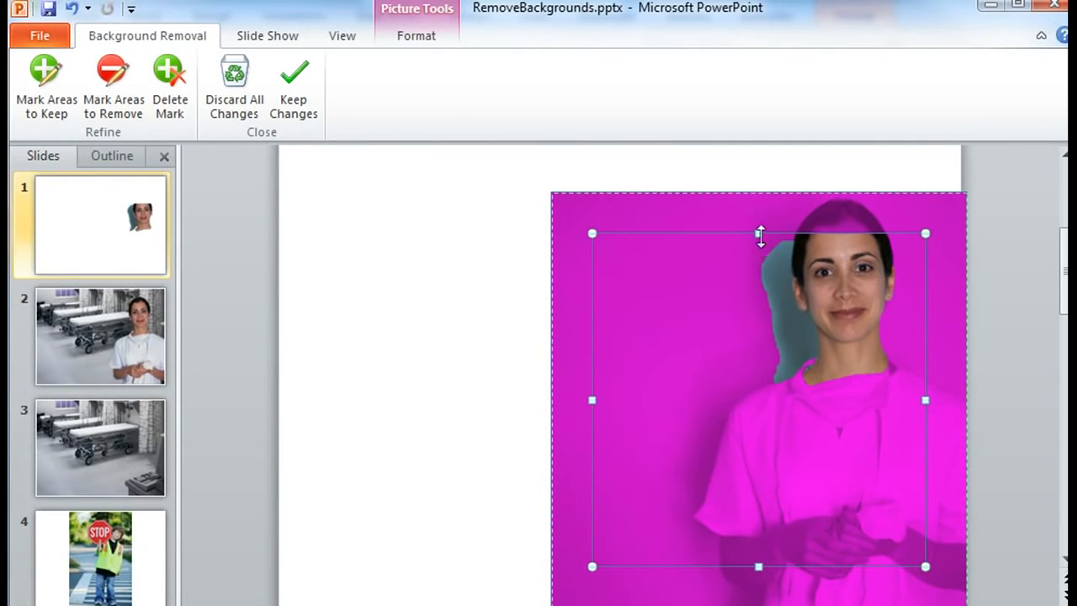
left_click_drag(759, 234, 757, 194)
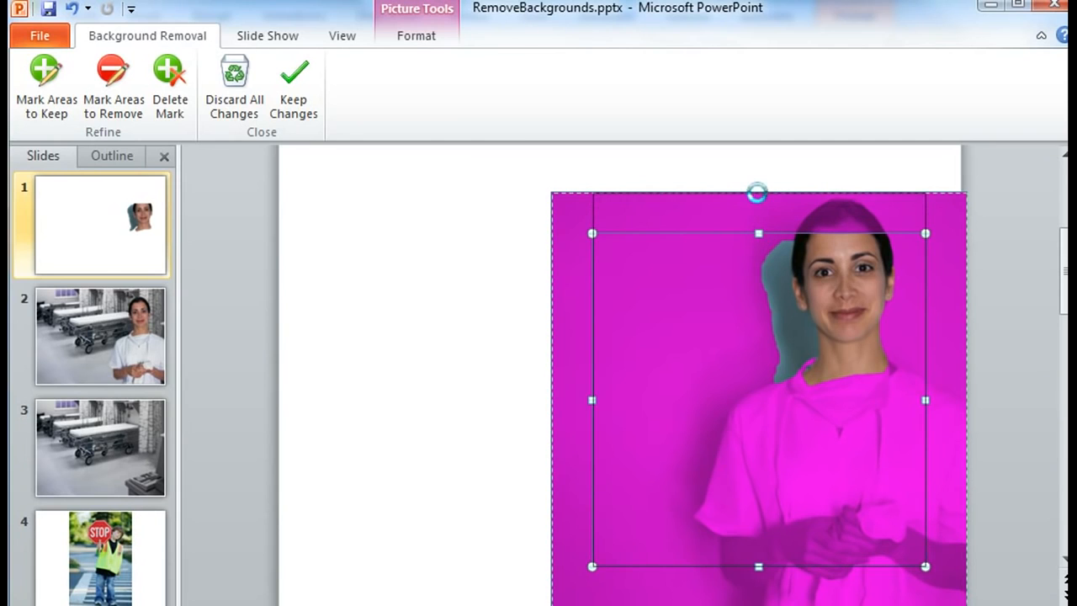
left_click_drag(924, 378, 968, 379)
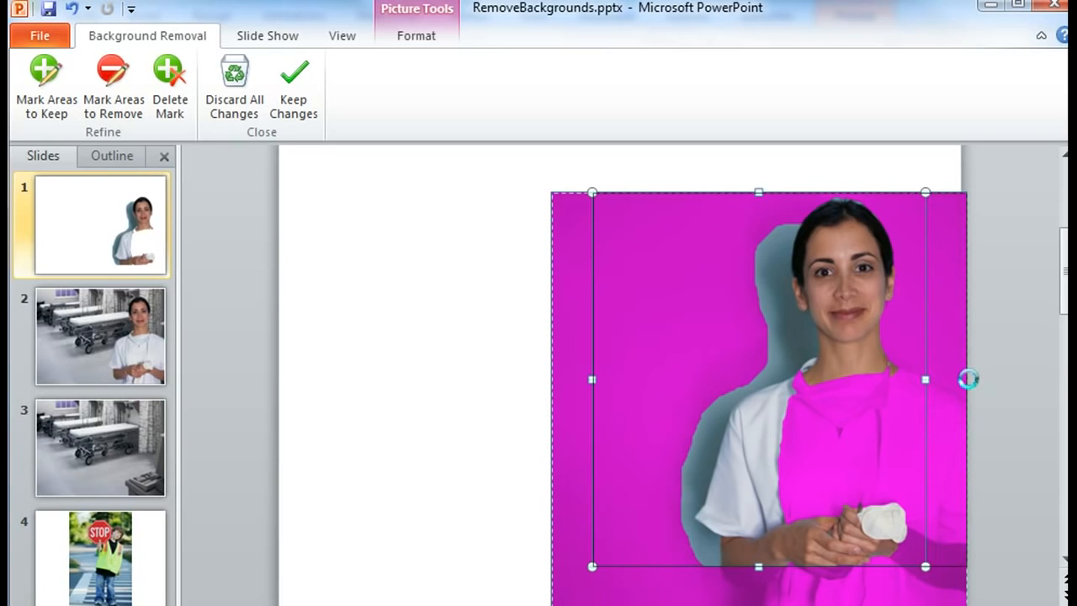
left_click_drag(594, 377, 687, 379)
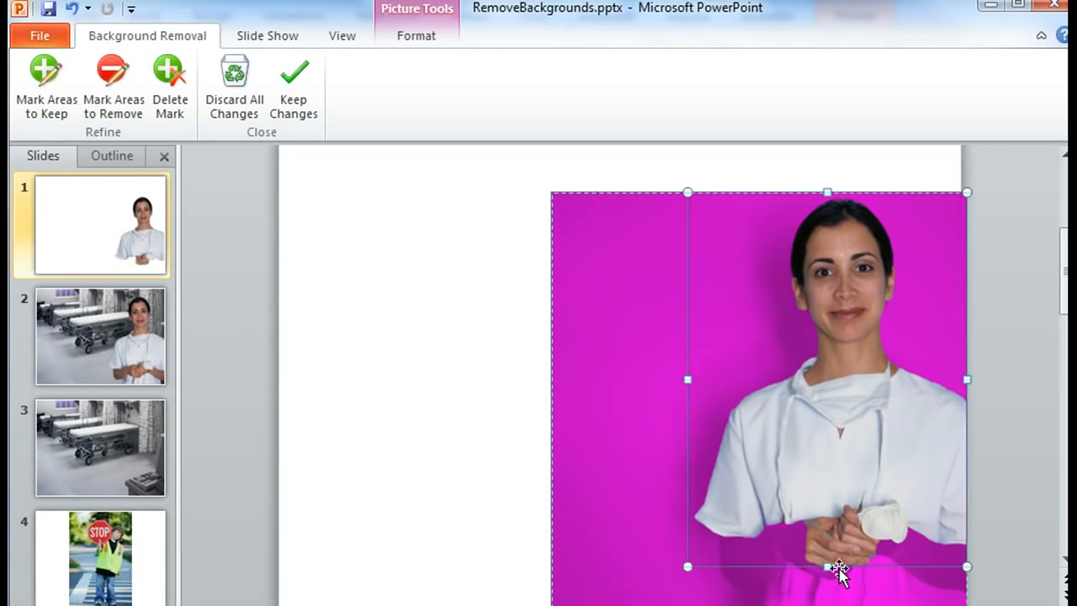
left_click_drag(828, 567, 828, 604)
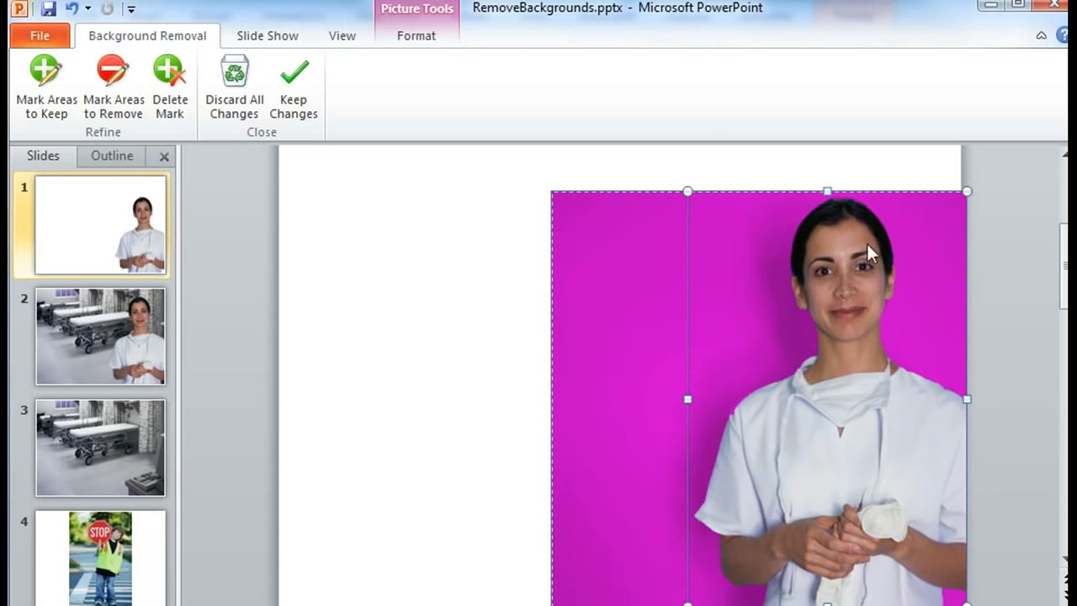
left_click(299, 79)
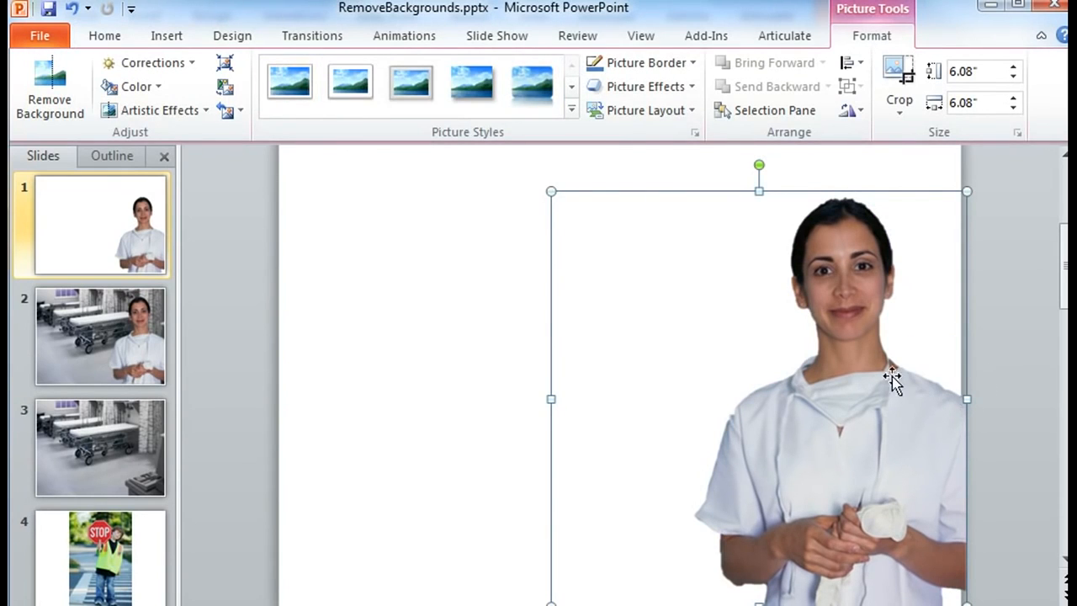
Copy the woman's cutout from slide 1 and paste it onto the hospital beds image on slide 3
right_click(829, 278)
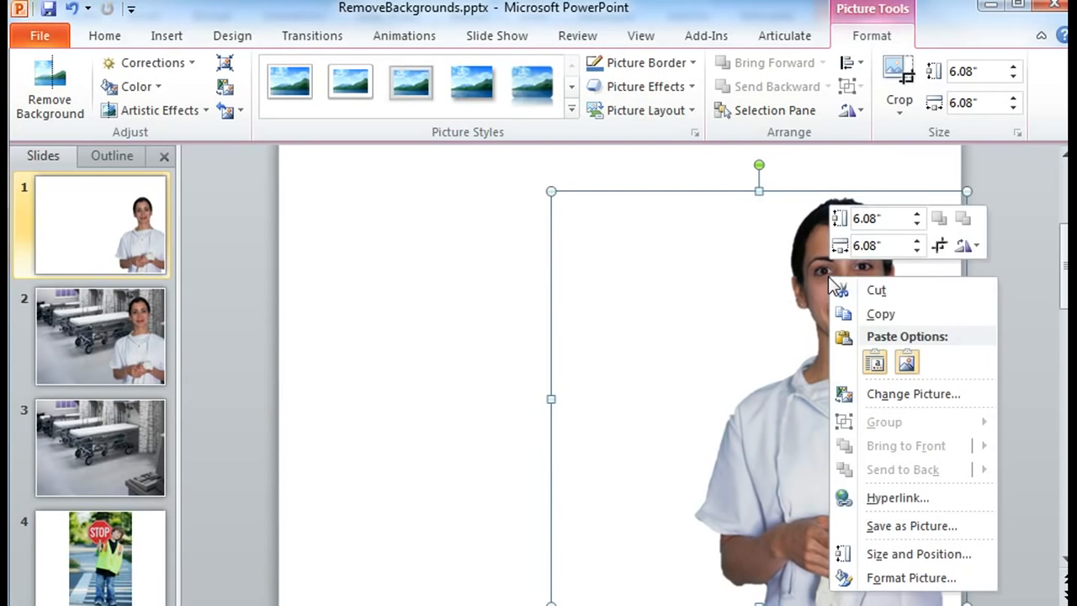
left_click(879, 314)
left_click(155, 433)
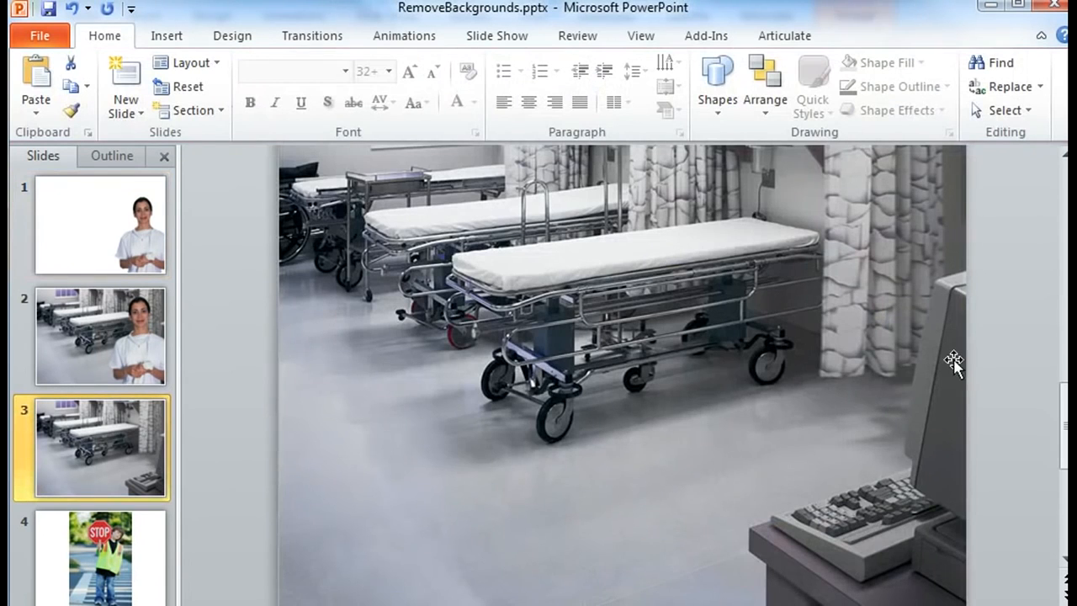
right_click(996, 349)
left_click(1045, 433)
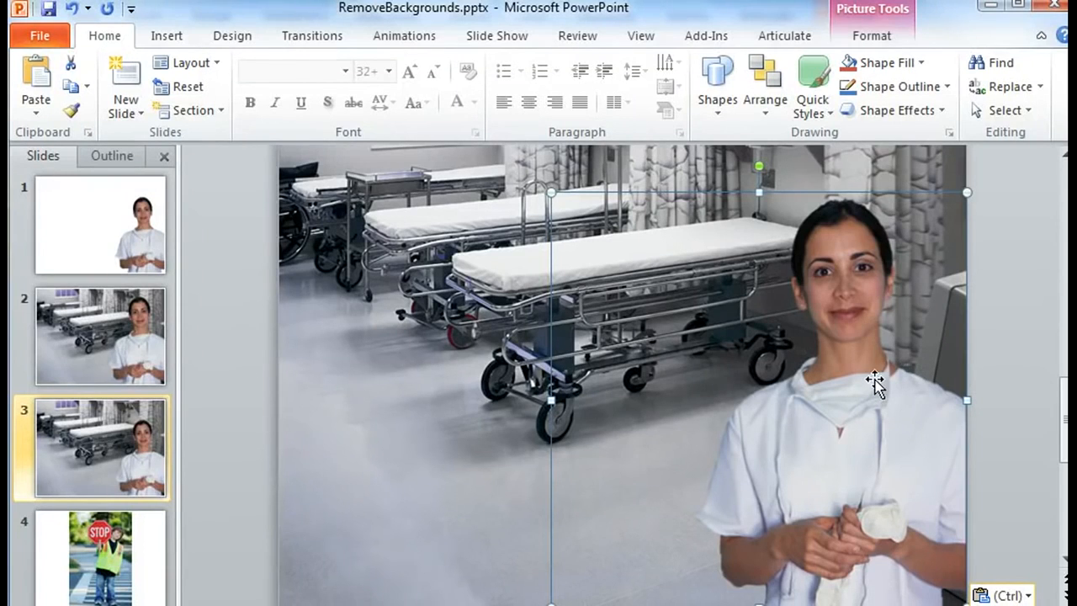
Start background removal on slide 4's picture of the boy with the stop sign and fit the frame from the sign to his shoes
left_click(106, 551)
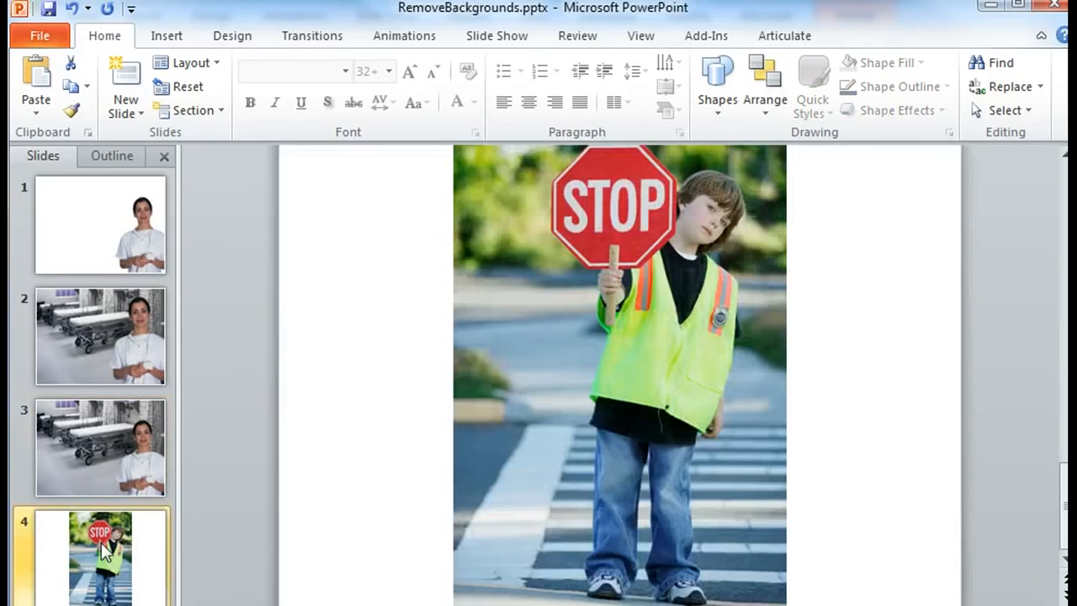
left_click(671, 355)
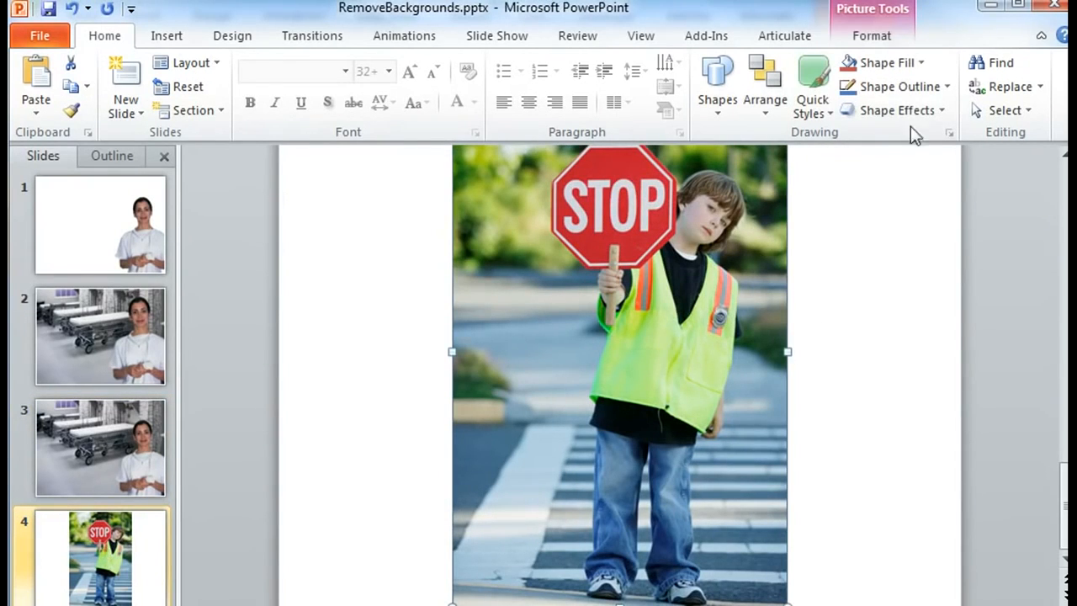
left_click(881, 39)
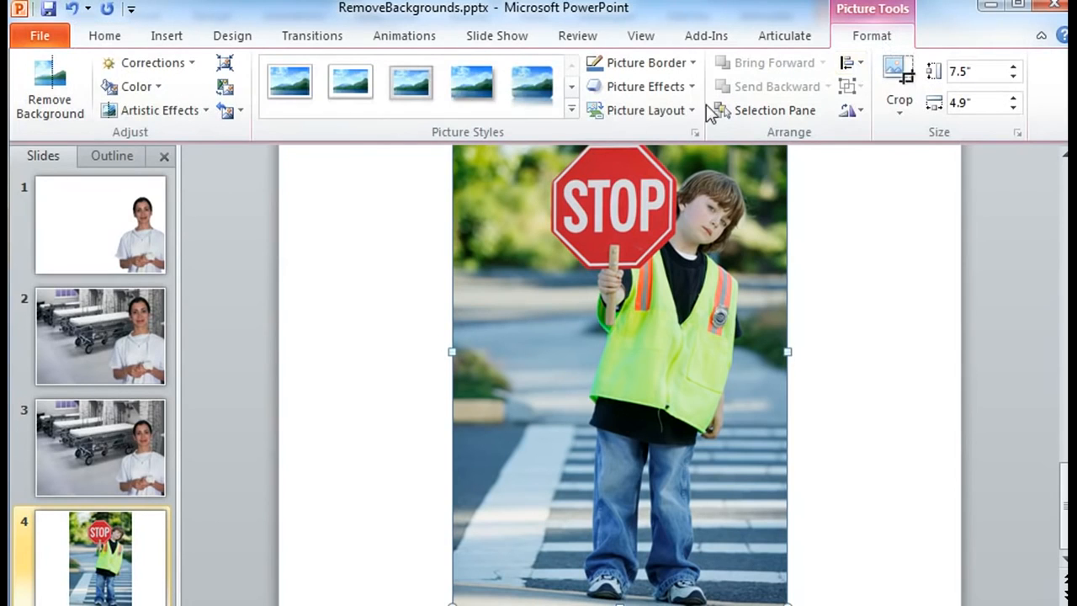
left_click(49, 84)
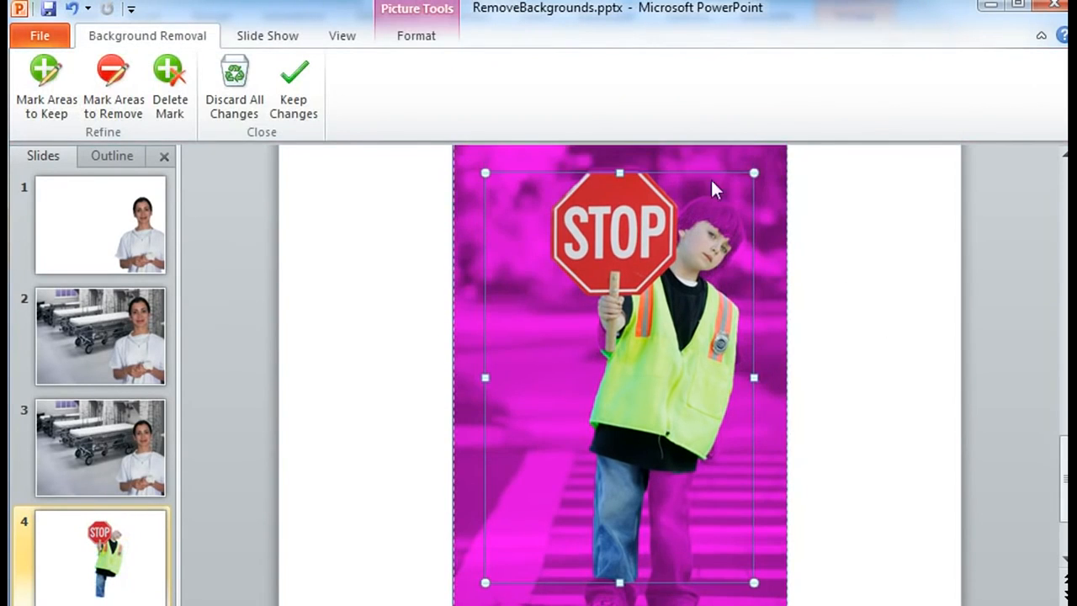
left_click_drag(619, 172, 619, 155)
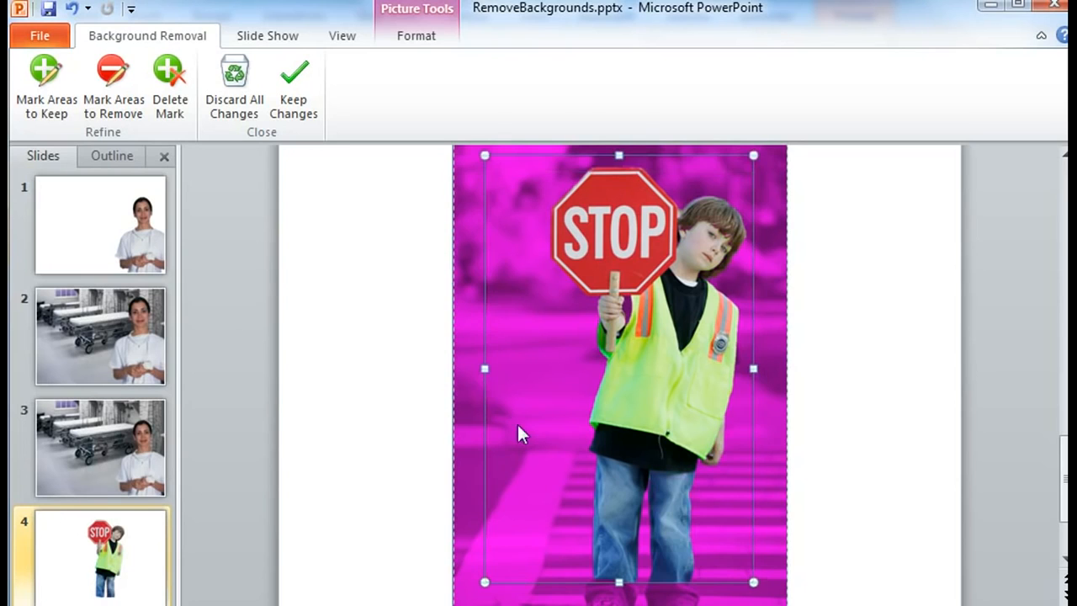
left_click_drag(485, 368, 535, 379)
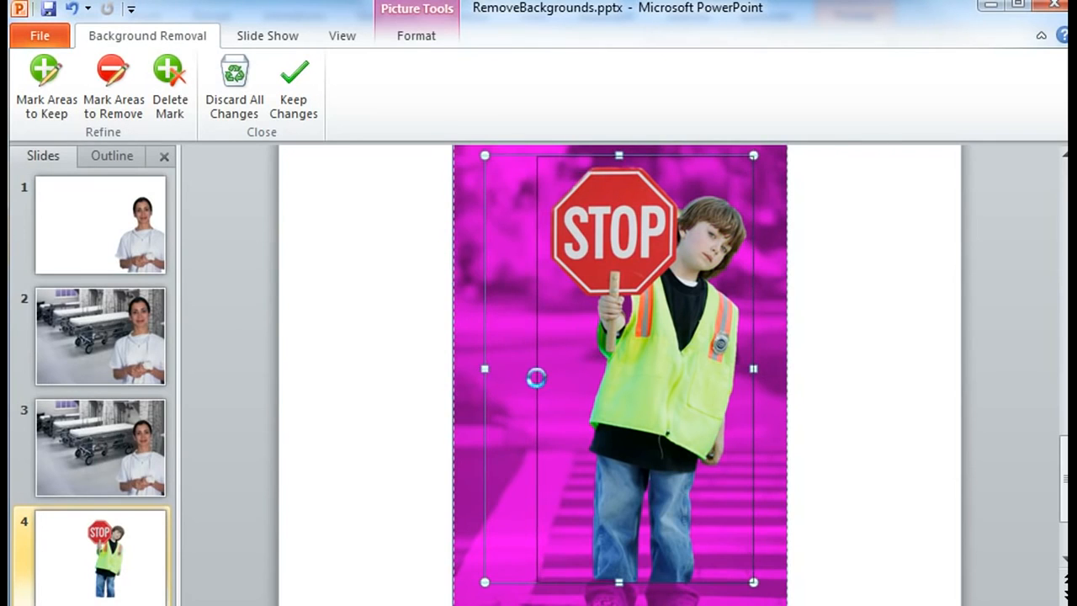
scroll(880, 529, "down", 1)
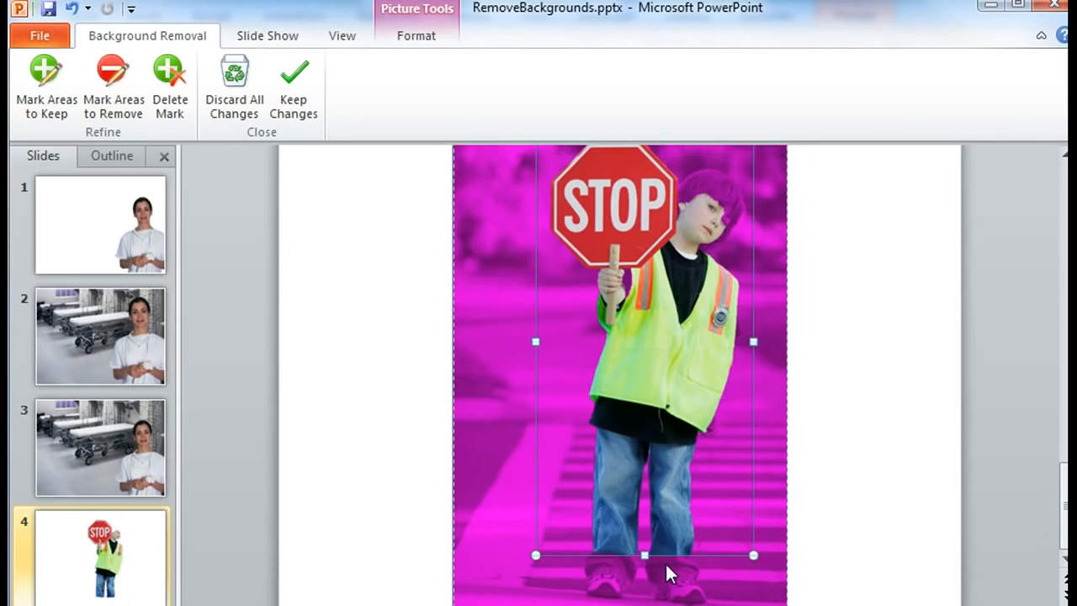
left_click_drag(647, 557, 649, 592)
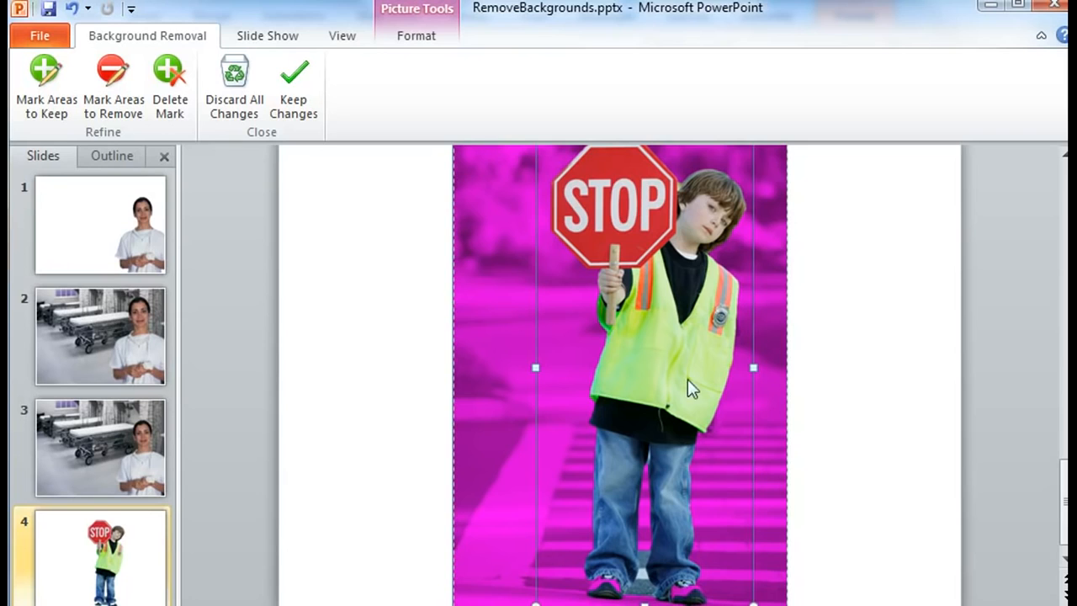
Mark both of the boy's shoes as areas to keep
left_click(59, 67)
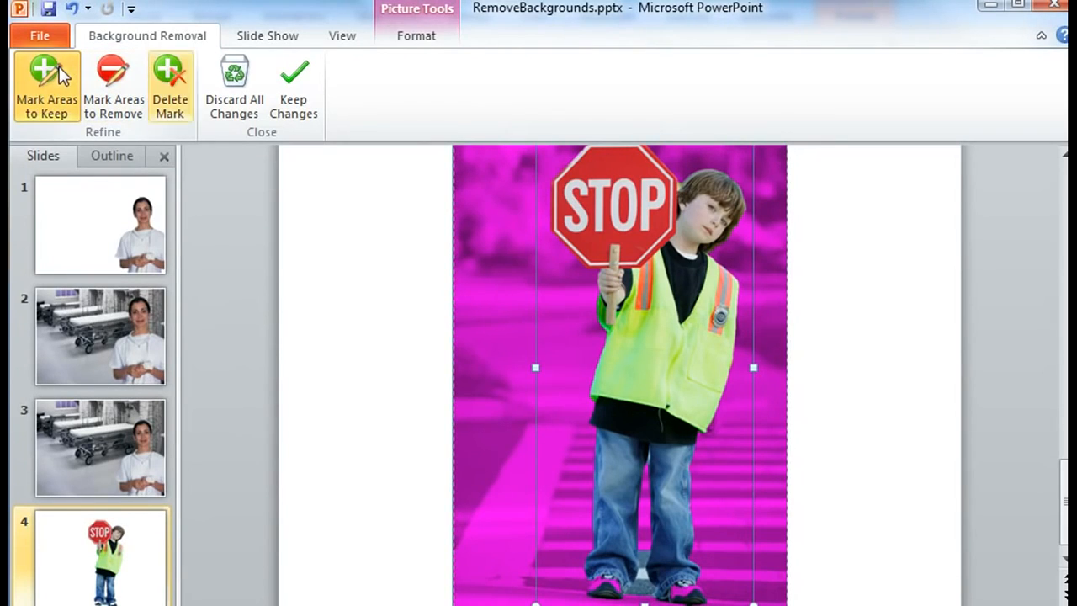
left_click(683, 588)
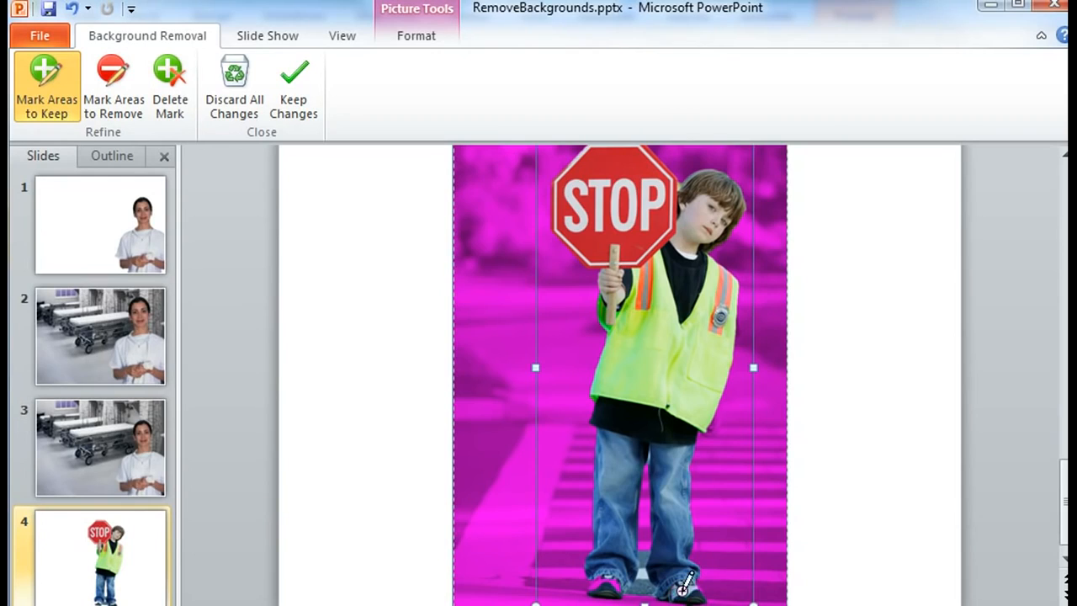
left_click(612, 582)
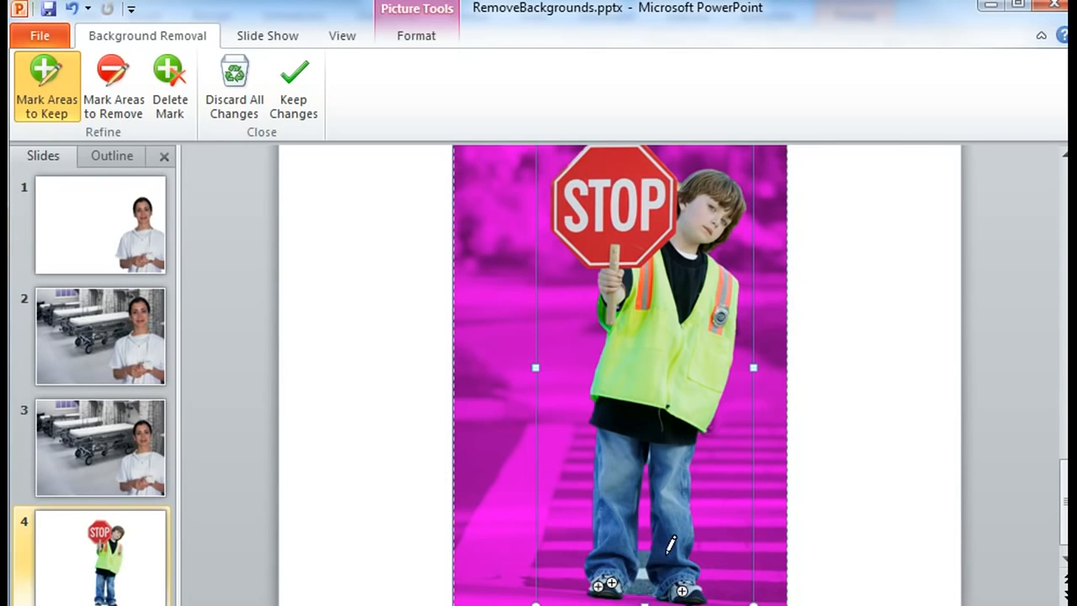
Mark the leftover pavement between the boy's feet and beside his shoe as areas to remove
left_click(119, 72)
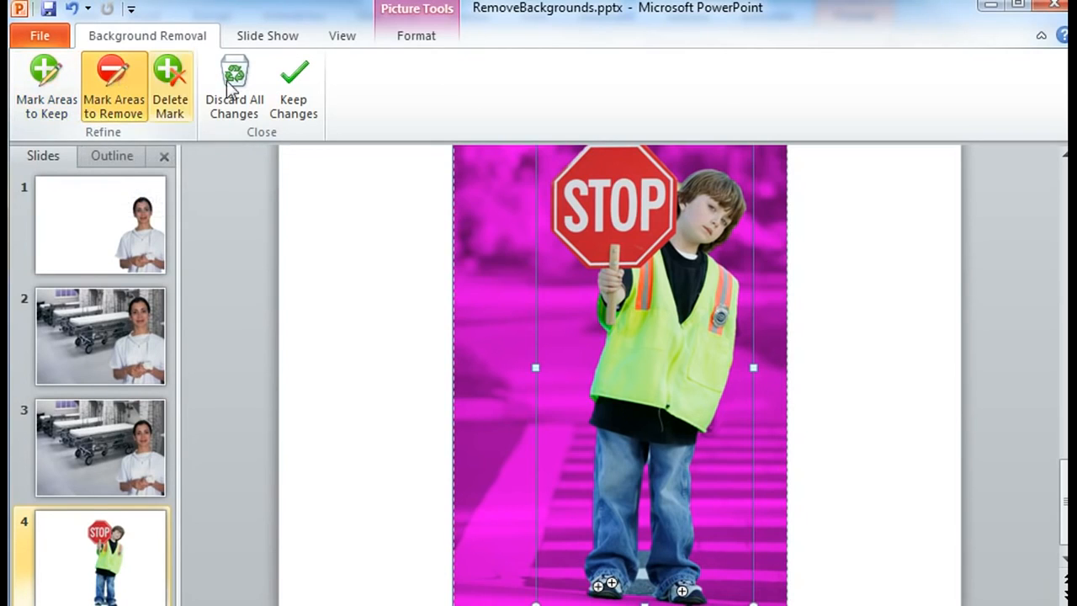
left_click(644, 552)
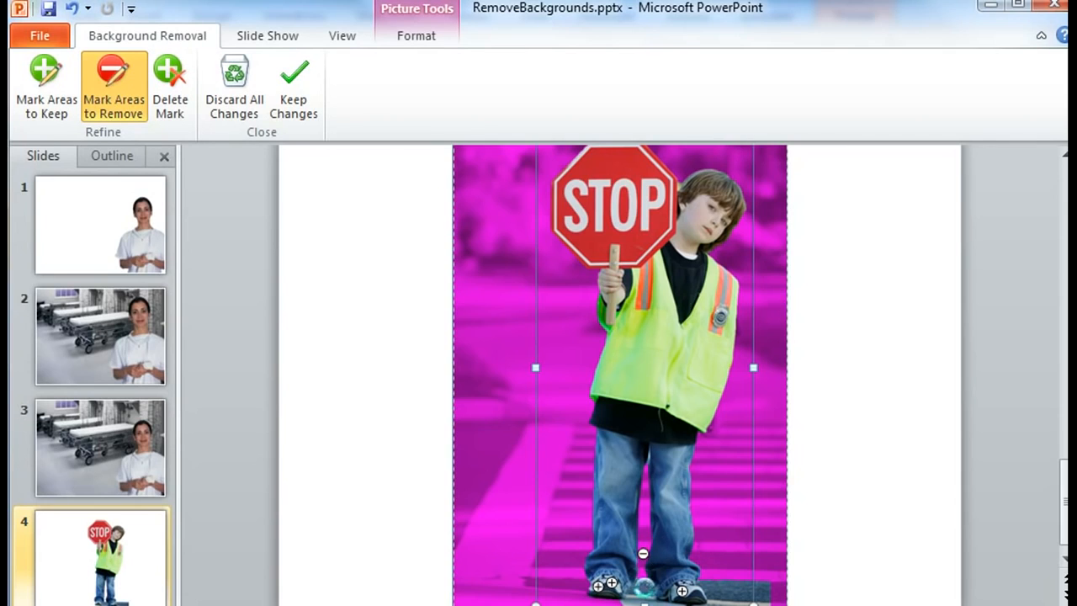
left_click(645, 587)
left_click(570, 583)
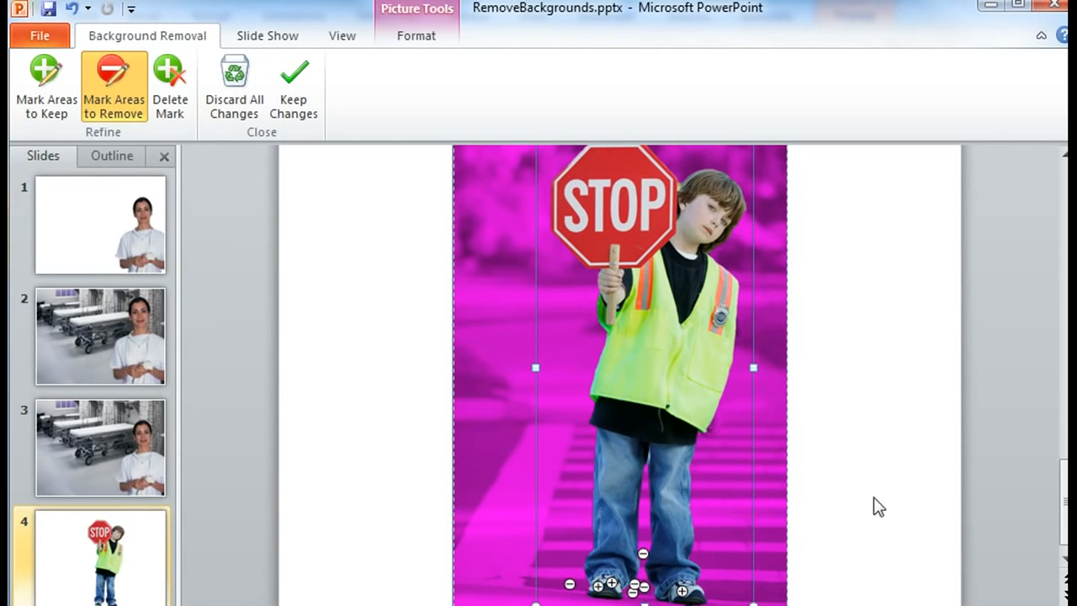
Keep the background removal changes on slide 4's picture of the boy
left_click(313, 72)
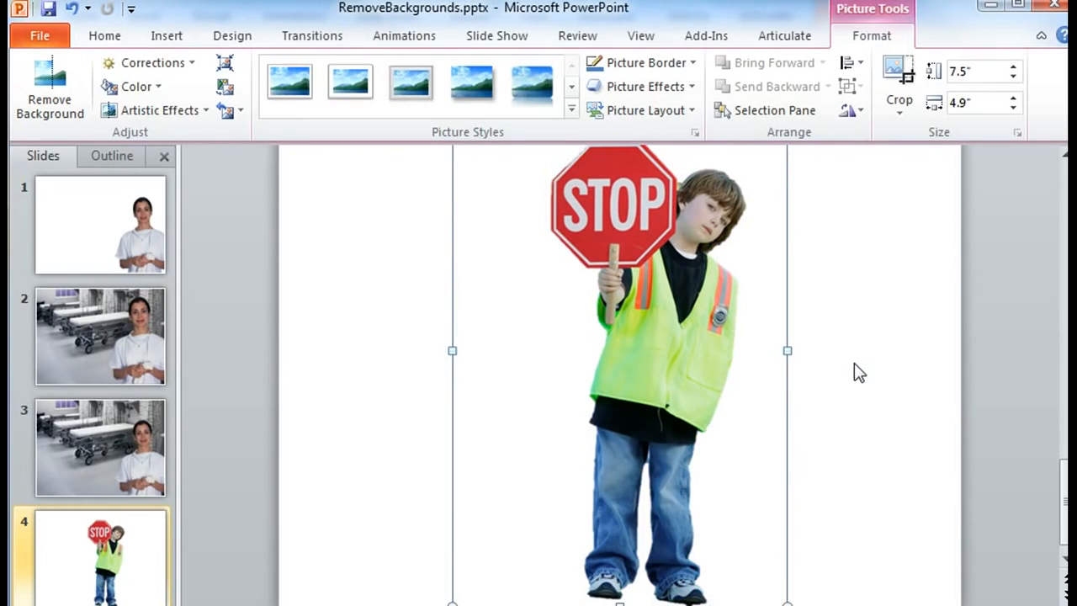
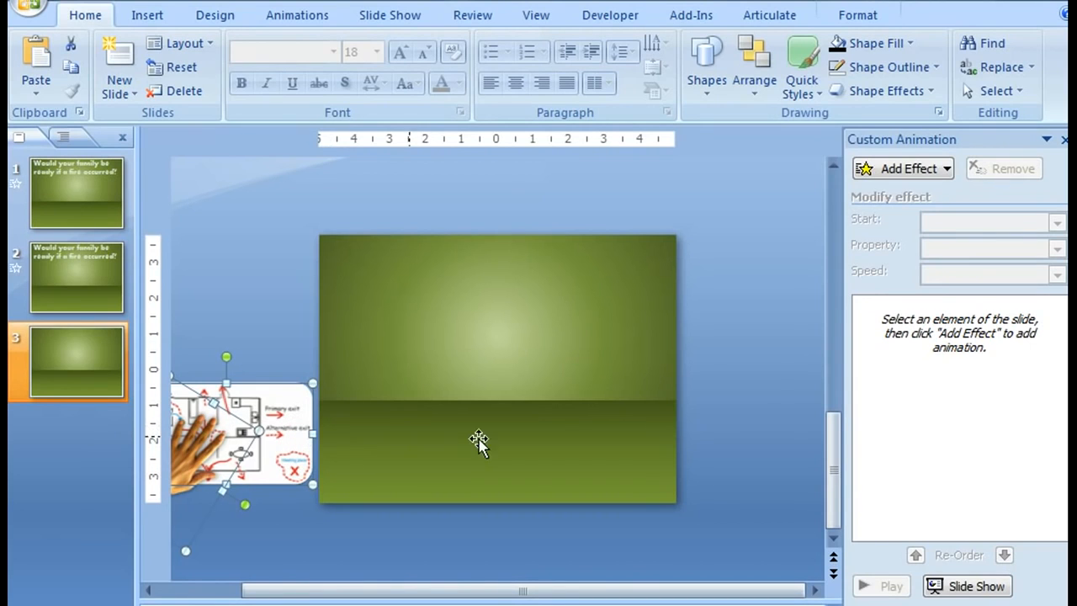
Add a Right motion path to the hand and map pictures on slide 3 and set its speed to Fast
left_click(906, 170)
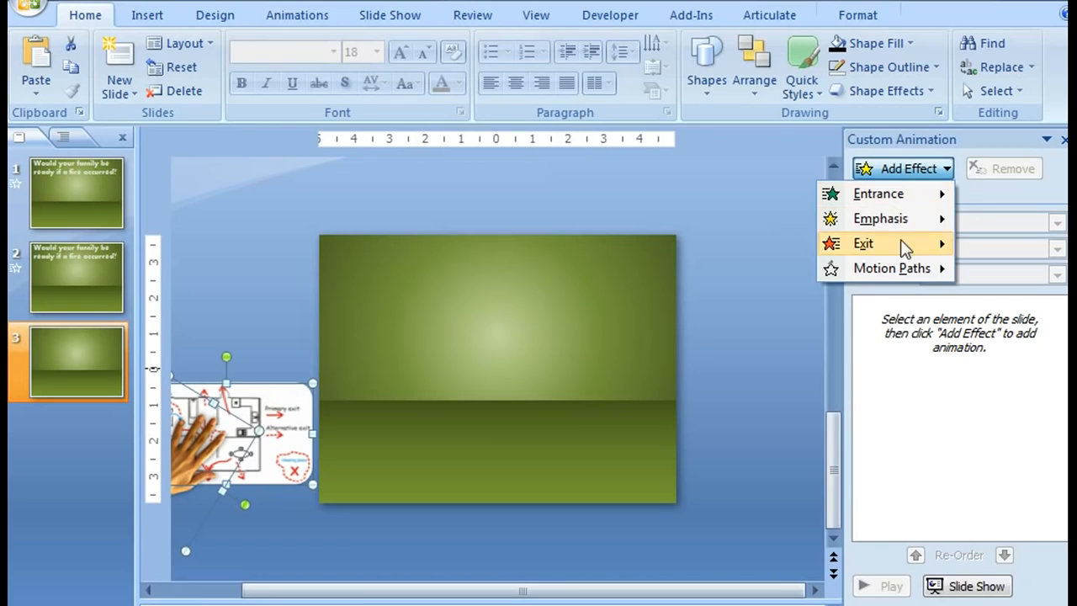
mouse_move(913, 276)
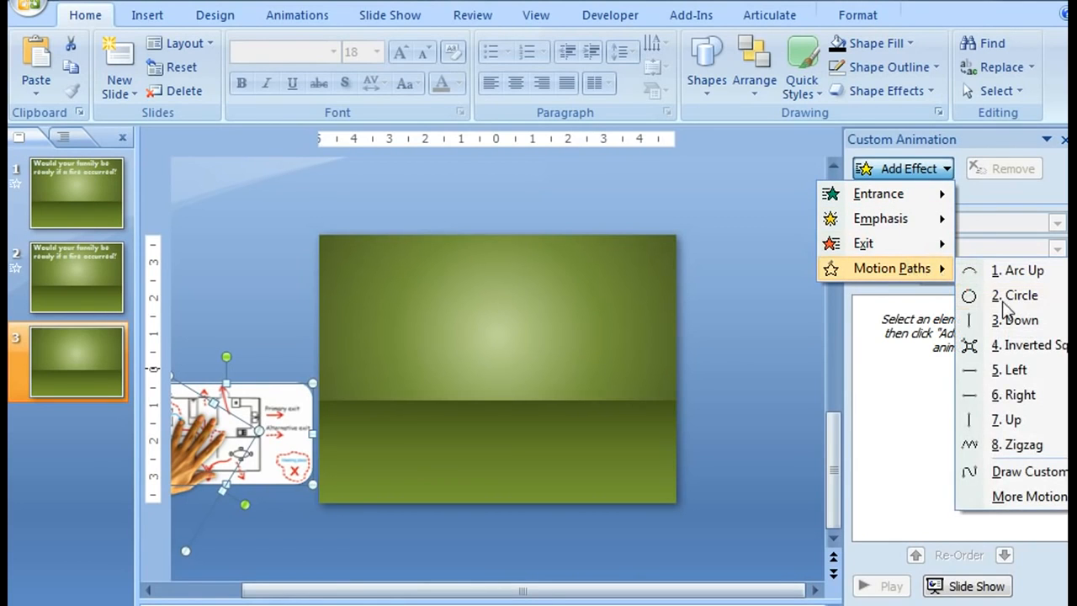
left_click(1050, 399)
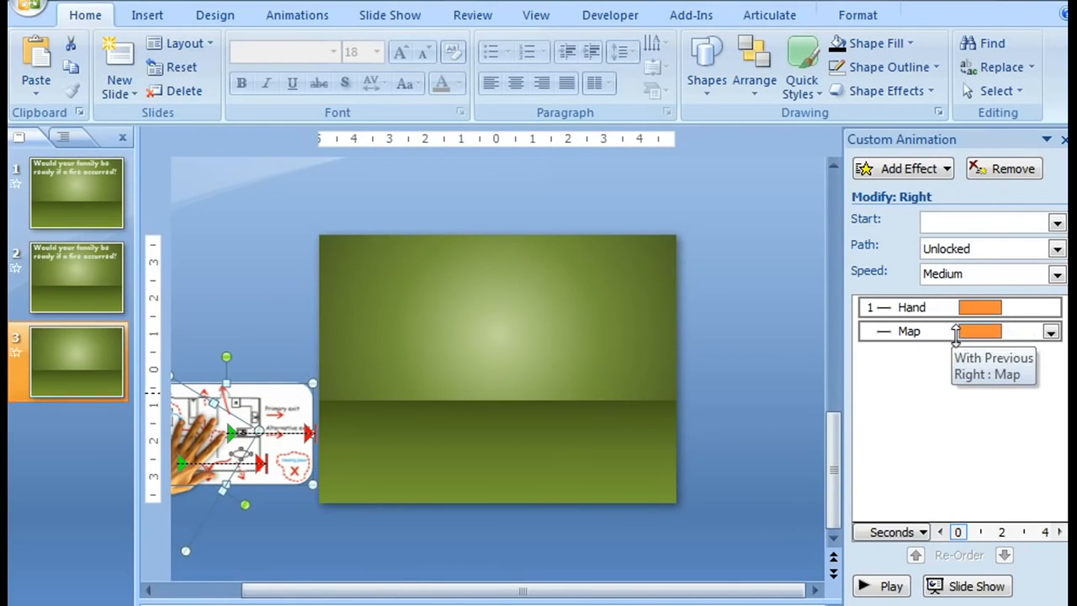
left_click(1057, 274)
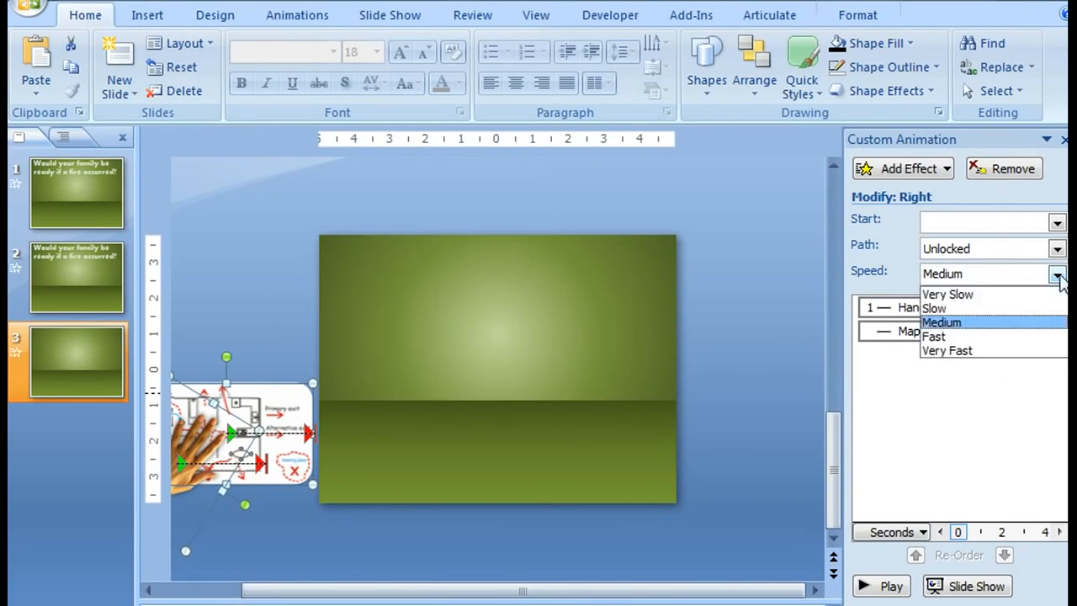
left_click(991, 335)
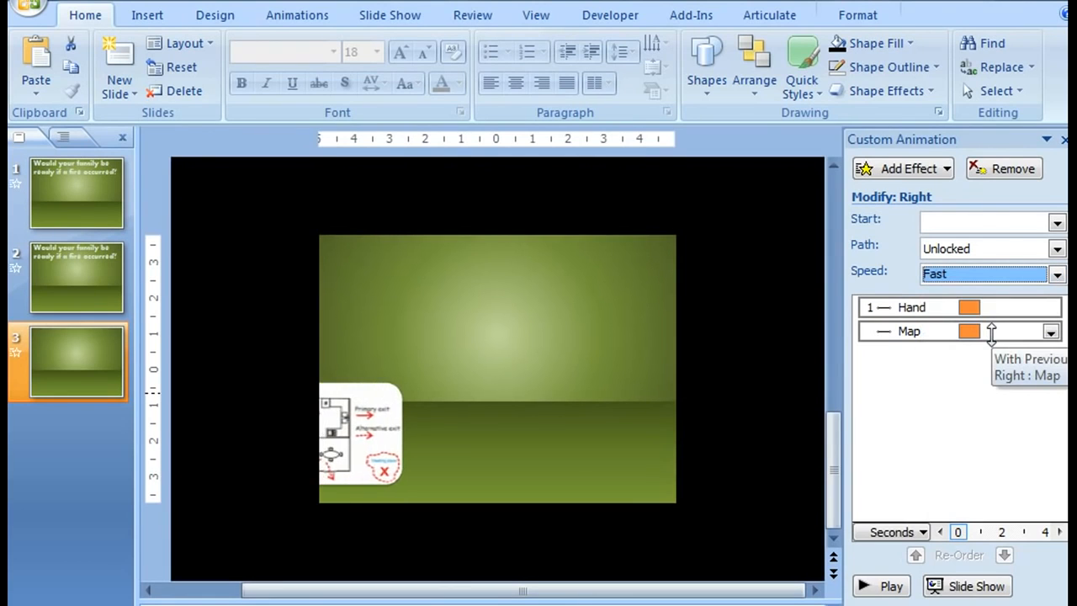
left_click(948, 306)
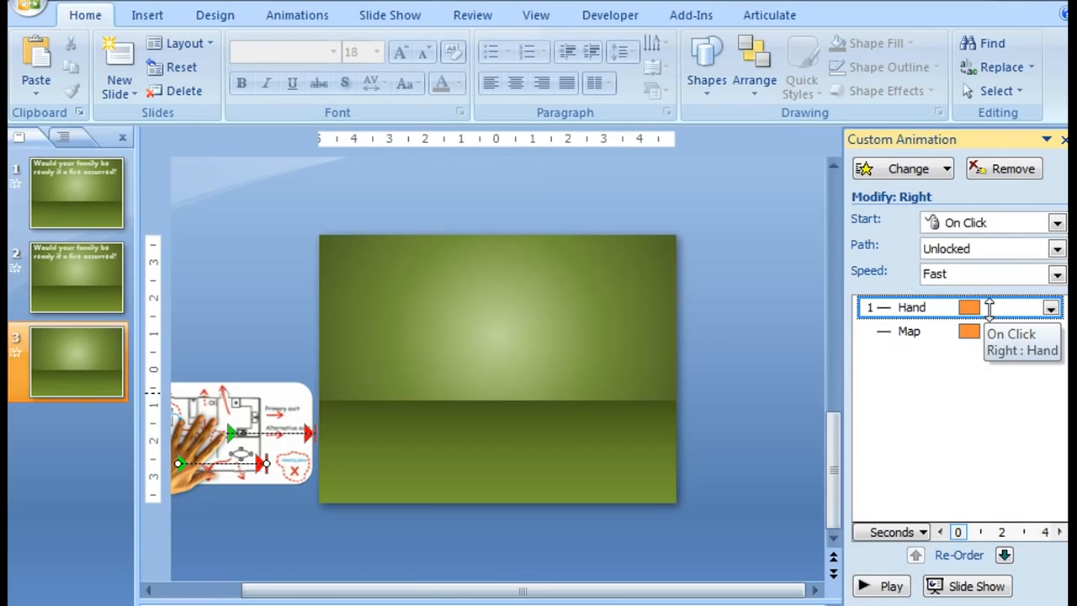
left_click(1057, 222)
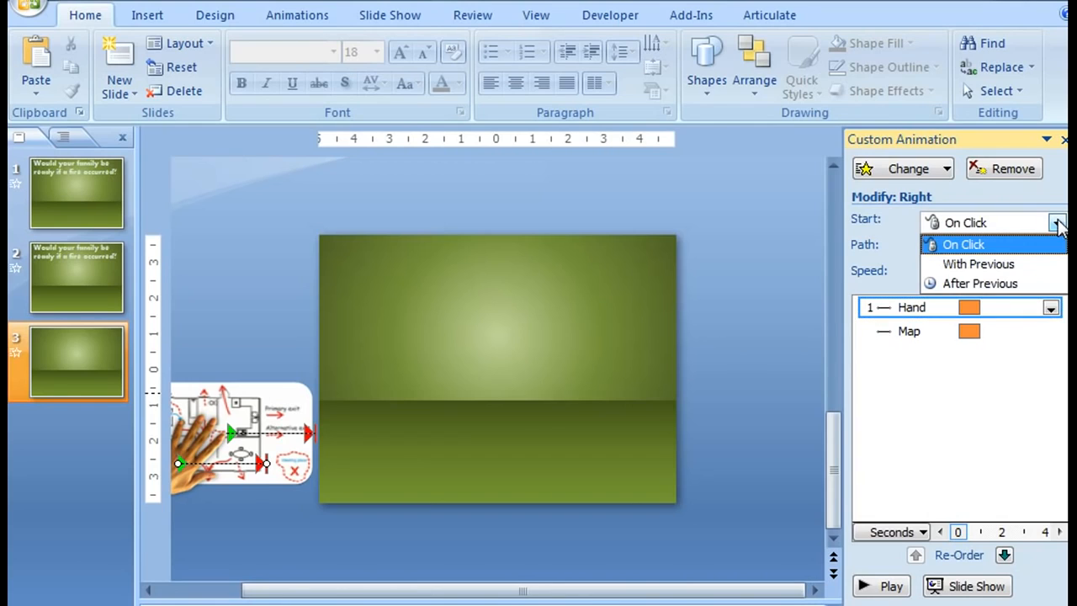
left_click(789, 270)
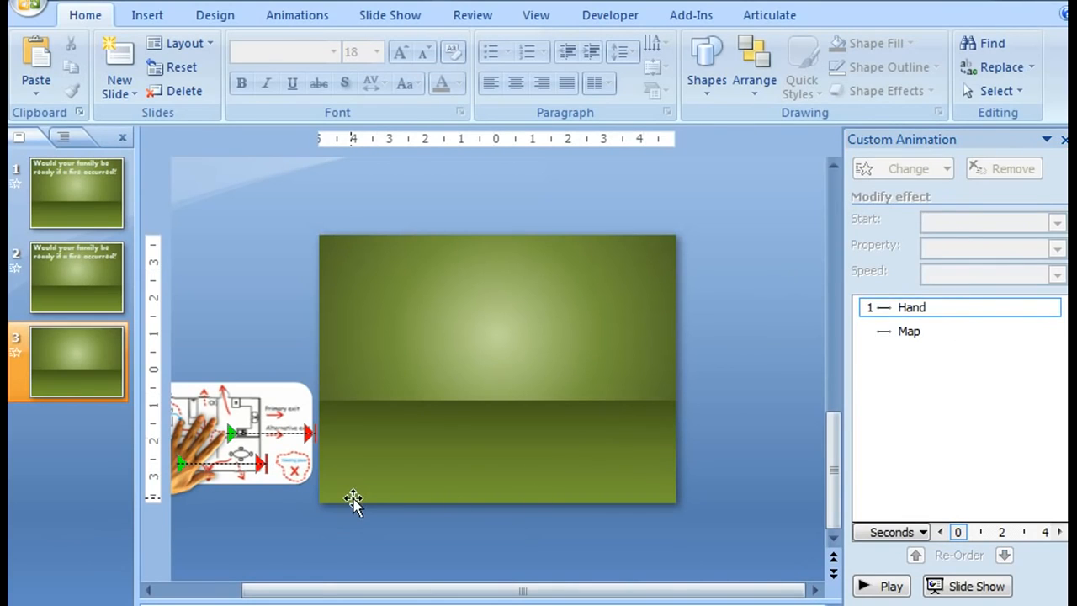
Extend the map's and the hand's rightward motion paths so both end near the slide's horizontal centre, and preview the animation
left_click(263, 433)
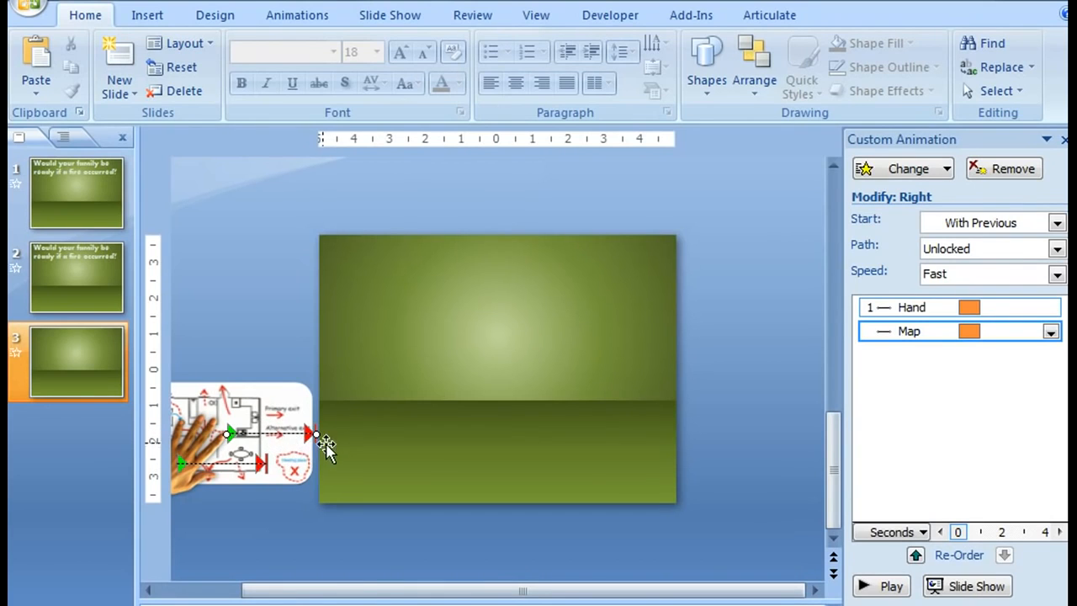
left_click_drag(315, 433, 509, 433)
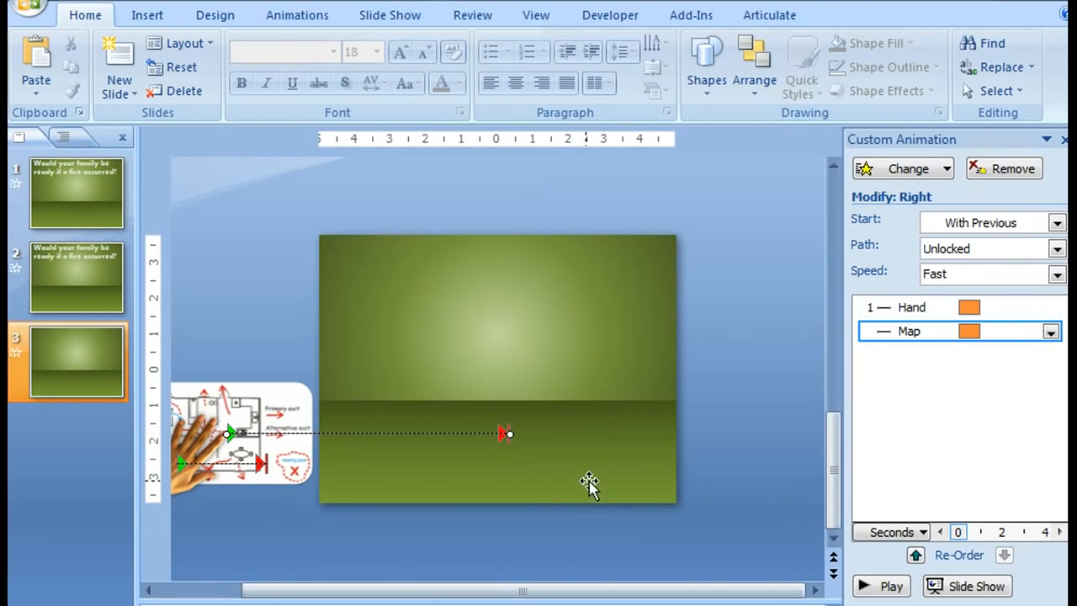
left_click(228, 463)
left_click_drag(266, 462, 471, 461)
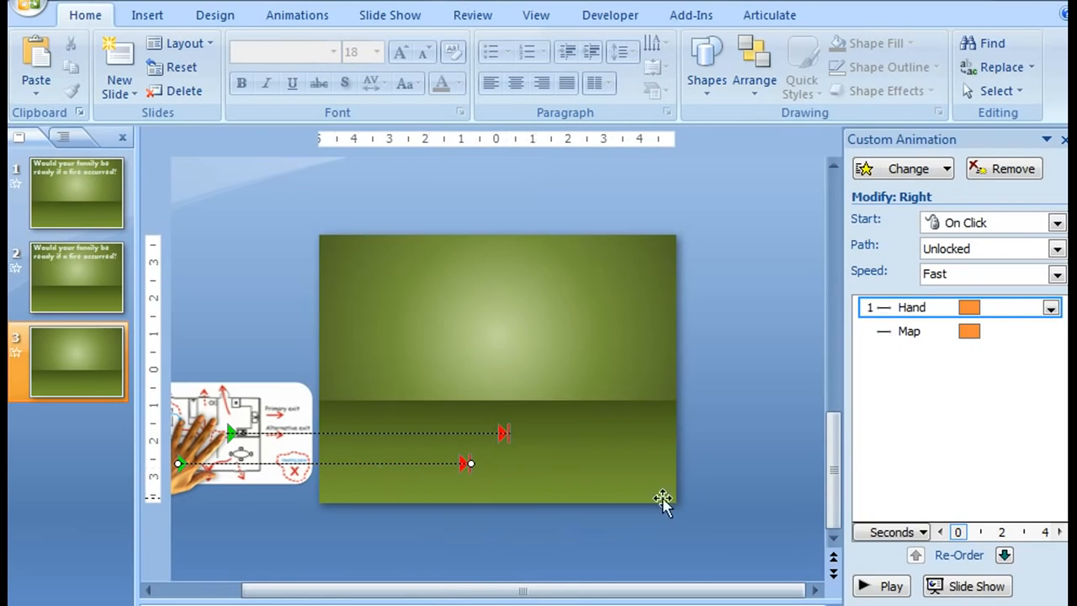
left_click(884, 585)
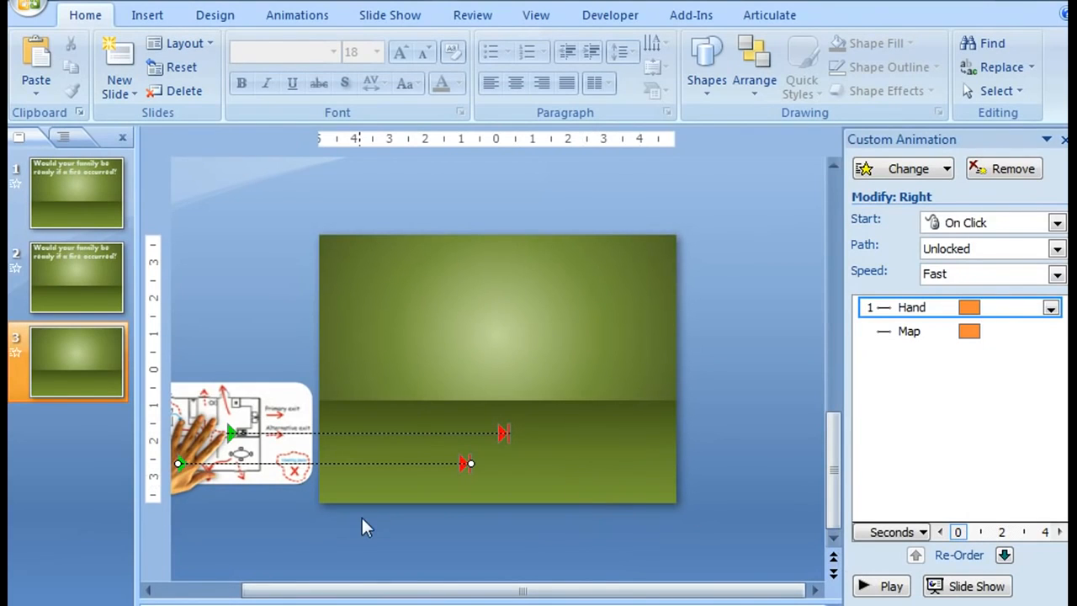
left_click(303, 521)
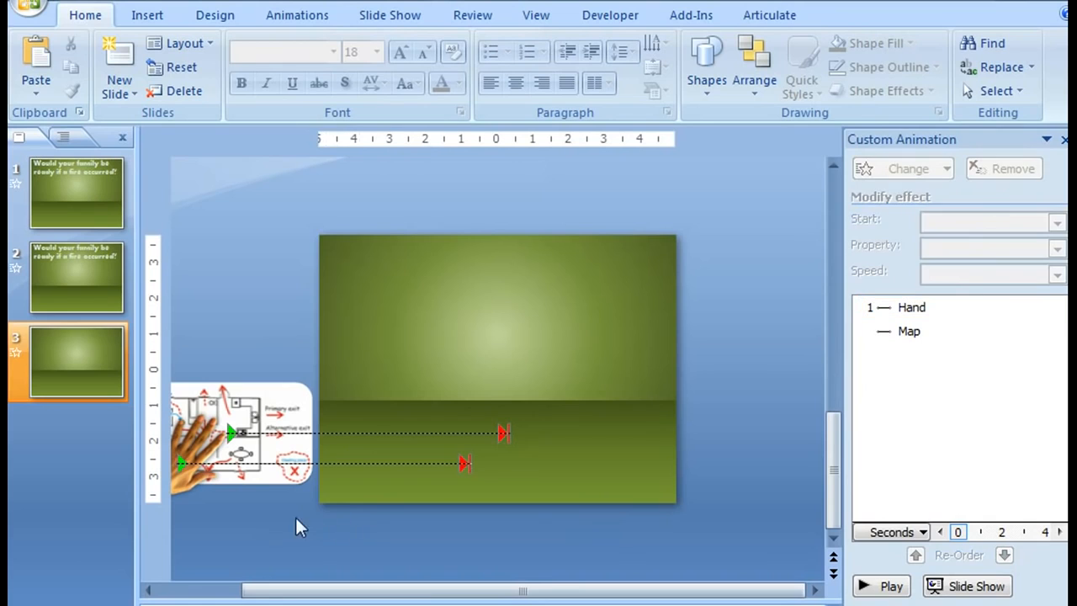
Add a second motion path to the hand, Down, with Fast speed and starting After Previous
left_click(191, 490)
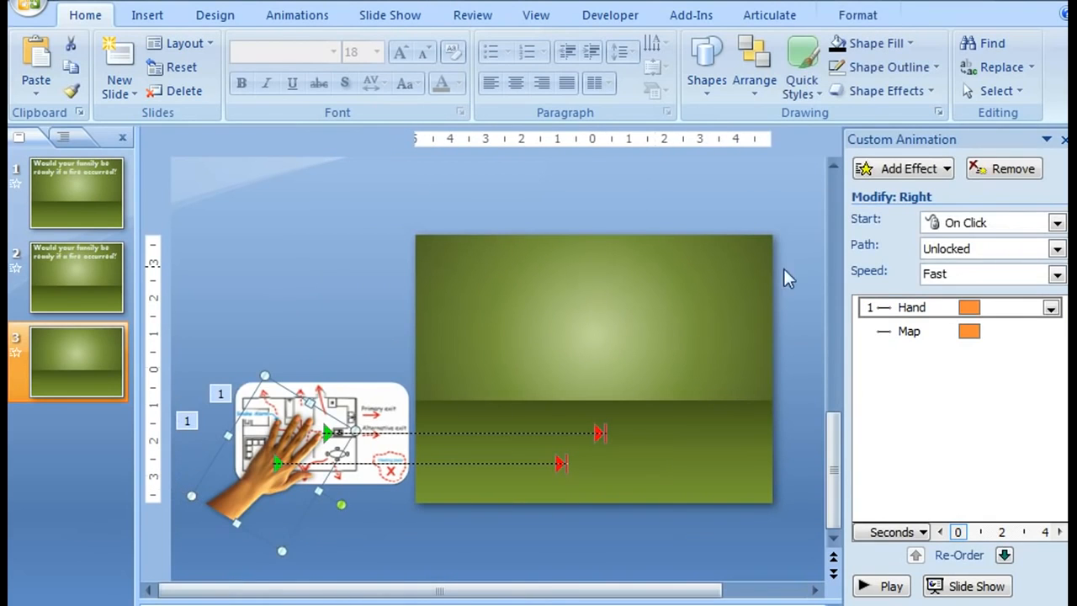
left_click(894, 171)
mouse_move(880, 272)
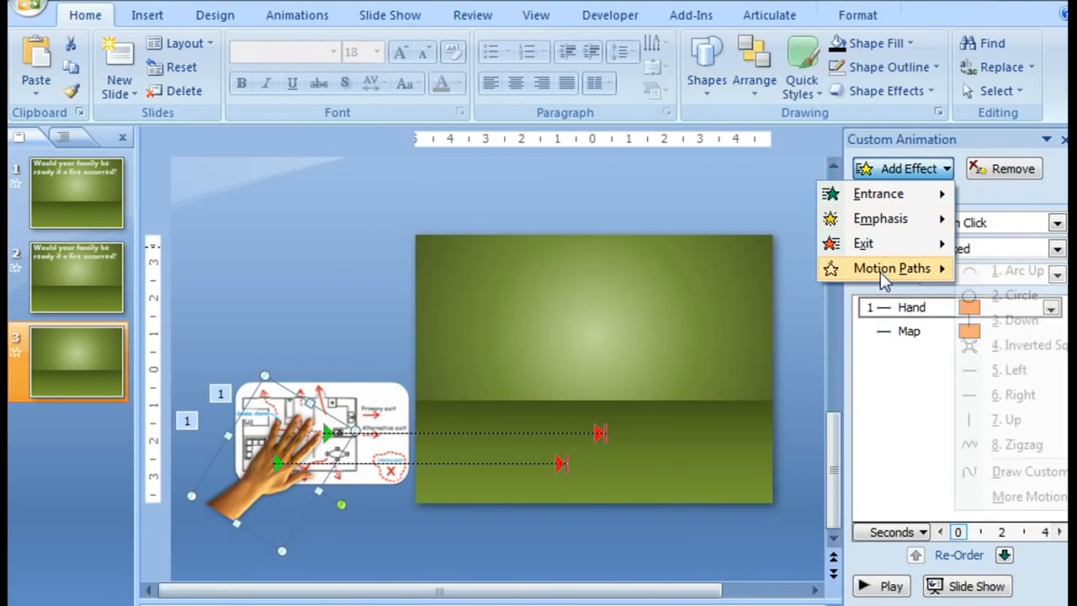
left_click(1018, 320)
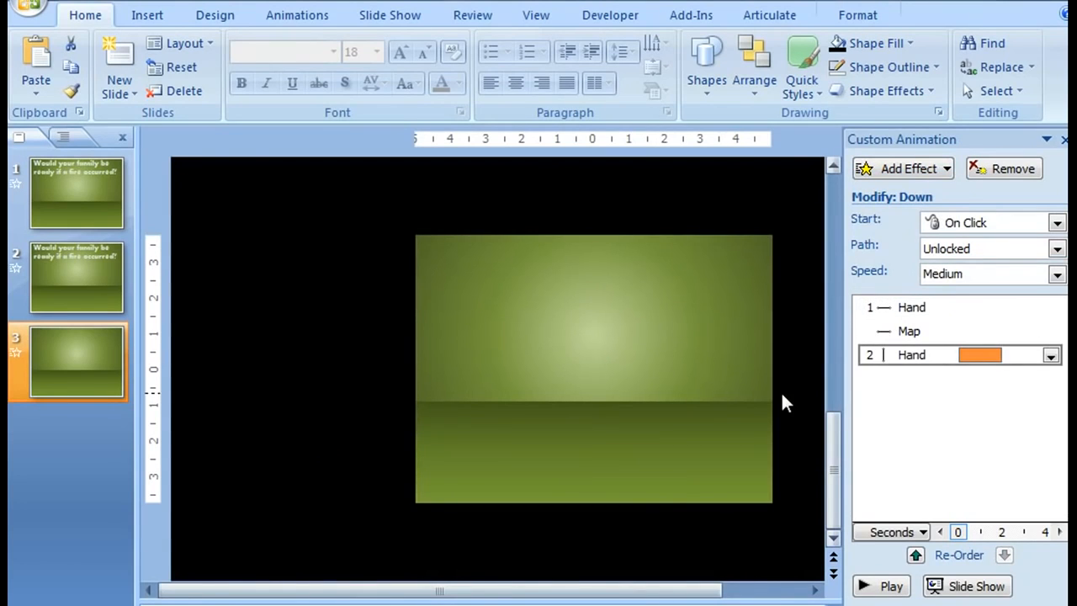
left_click(1057, 274)
left_click(984, 336)
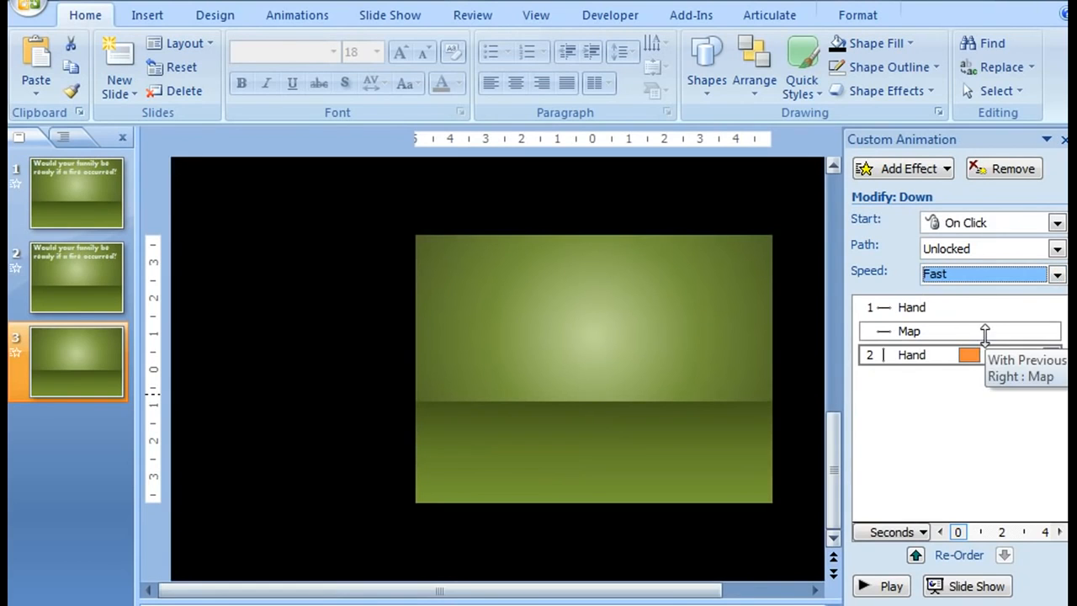
left_click(1056, 222)
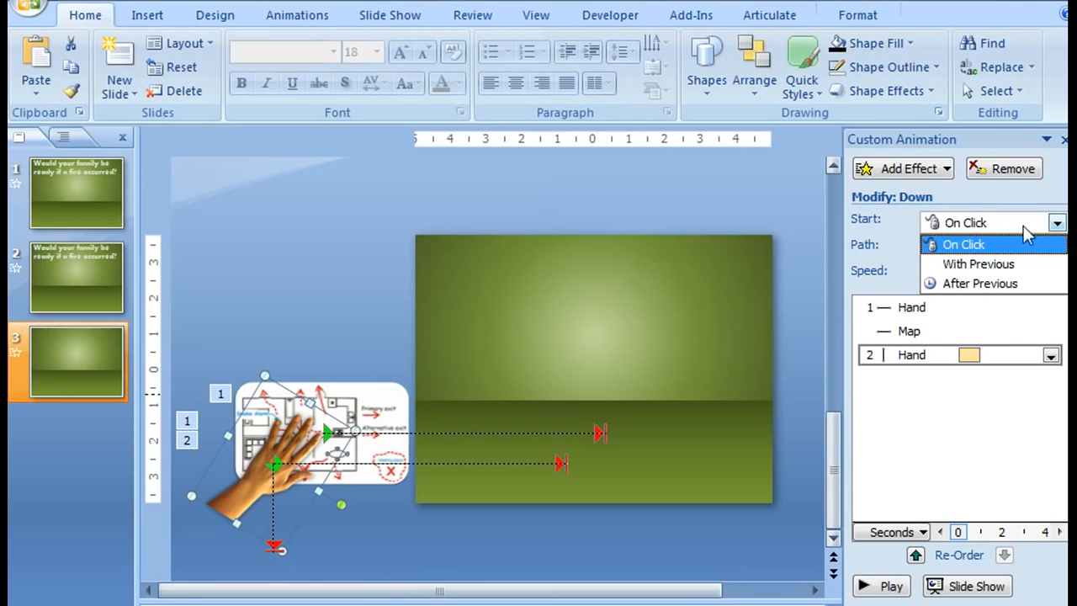
left_click(1007, 283)
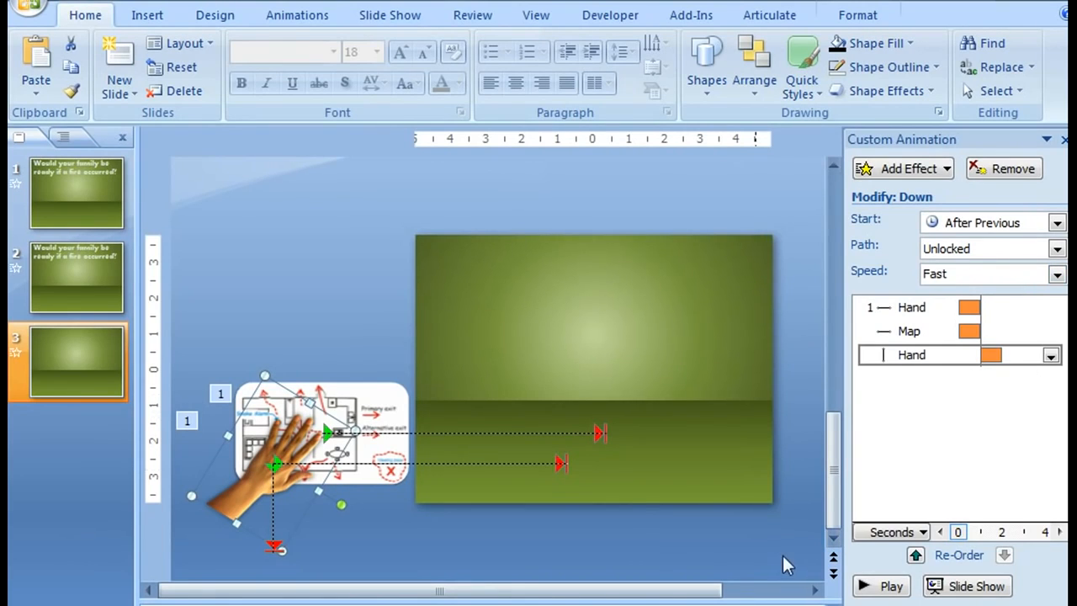
Move the hand's Down motion path so it starts at the end point of the hand's Right path
left_click(399, 525)
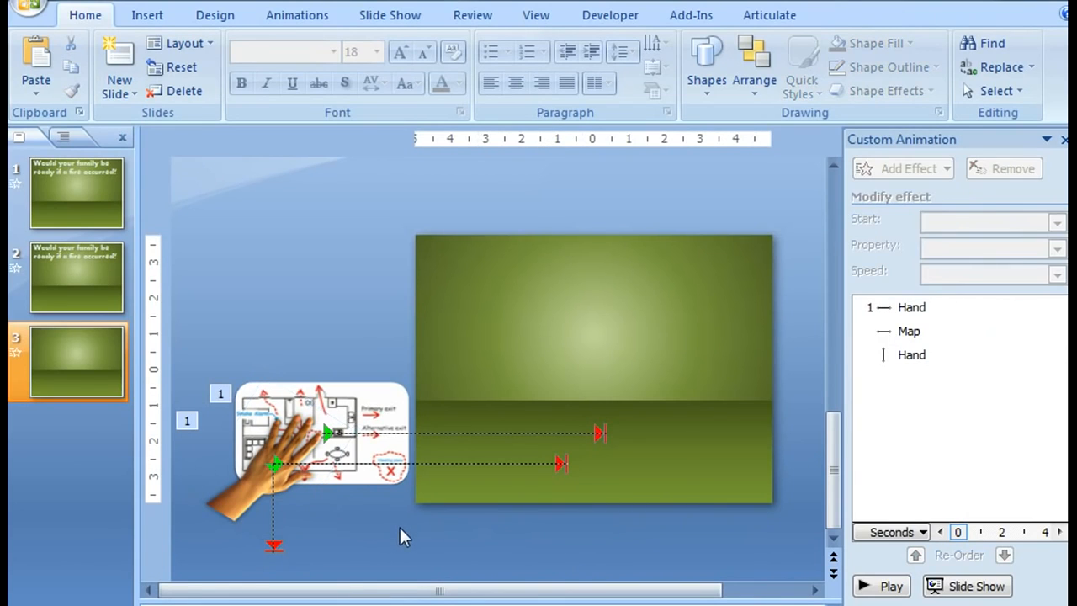
left_click(275, 506)
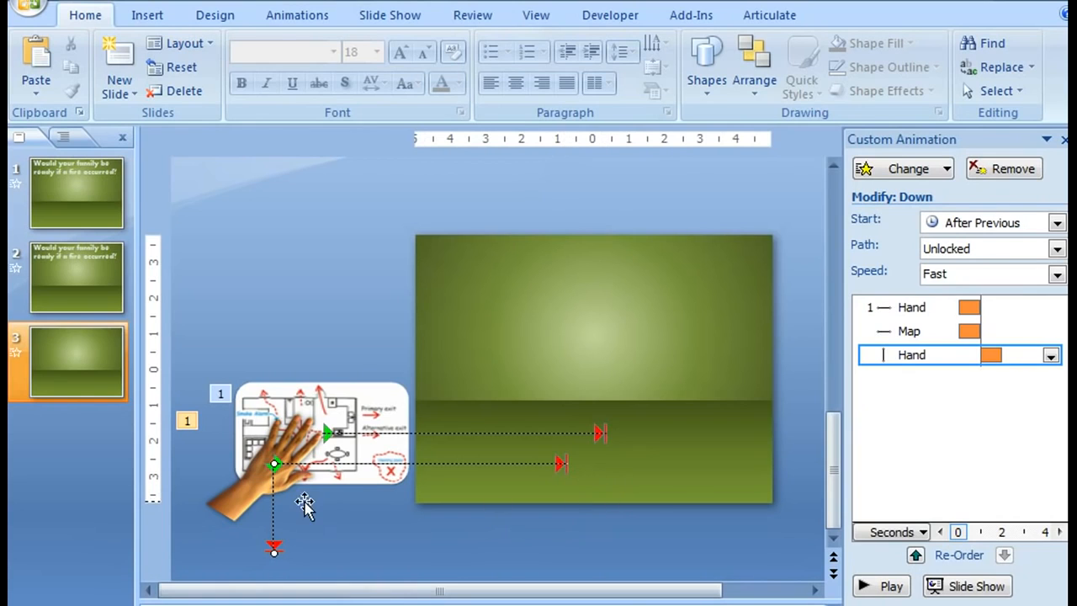
left_click_drag(277, 500, 569, 500)
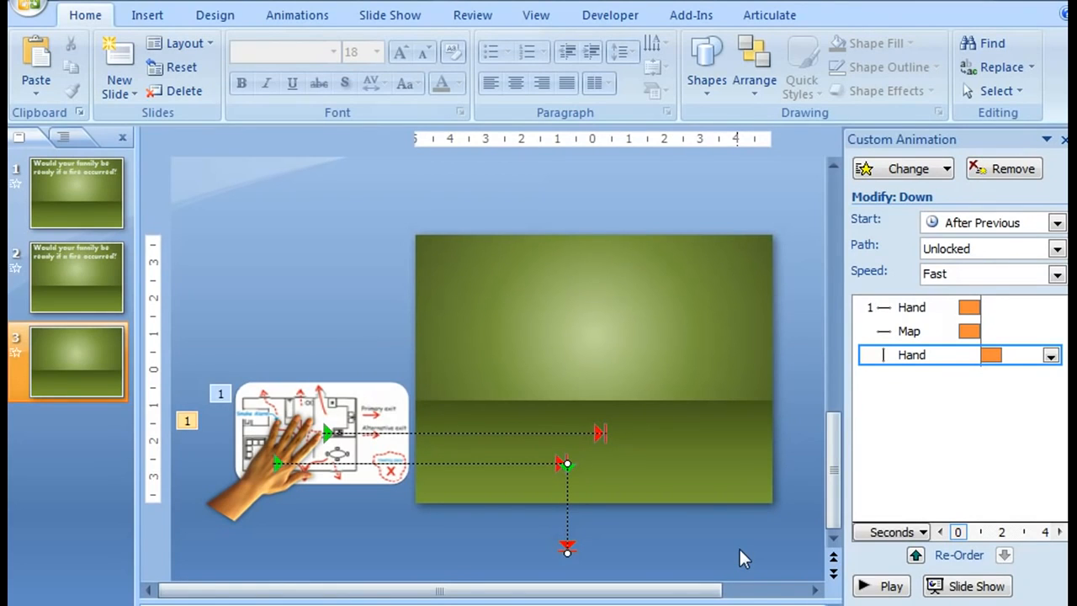
Check the grid and snap settings with the map picture selected, and preview the slide's animation
left_click(383, 396)
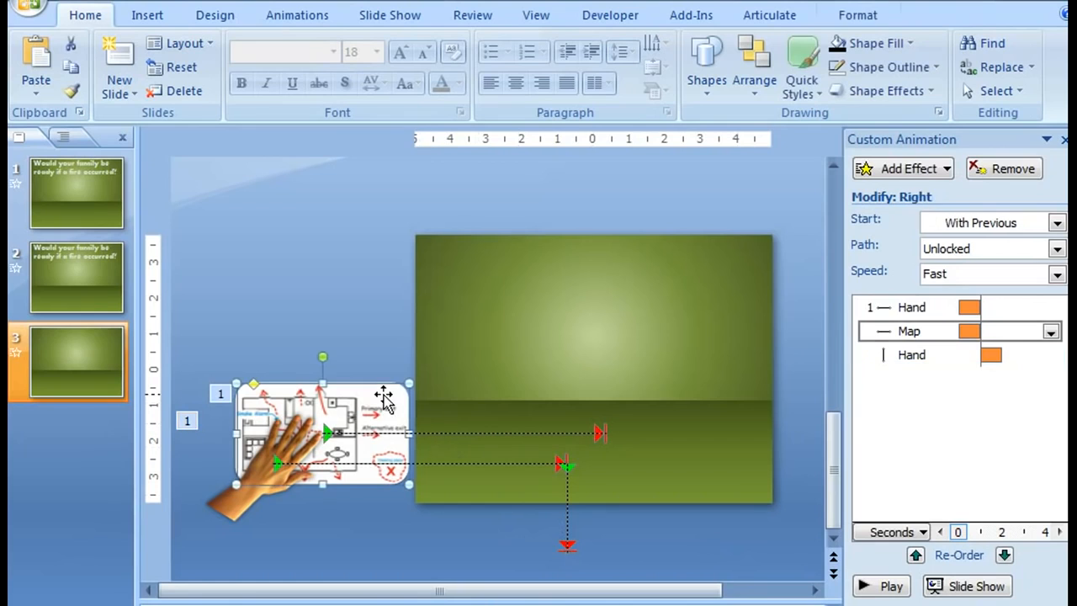
left_click(857, 15)
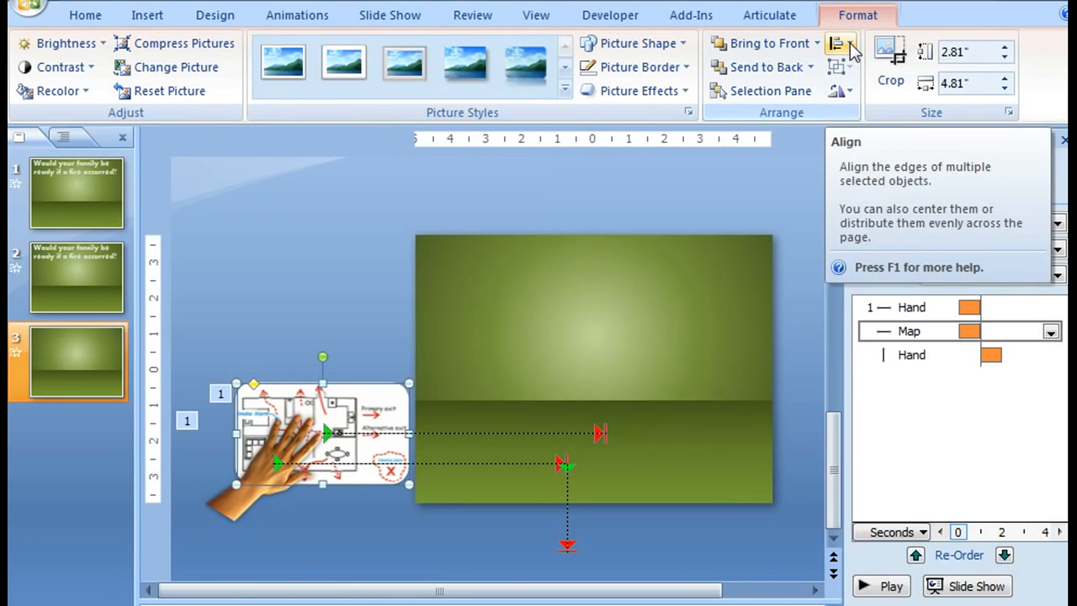
left_click(849, 48)
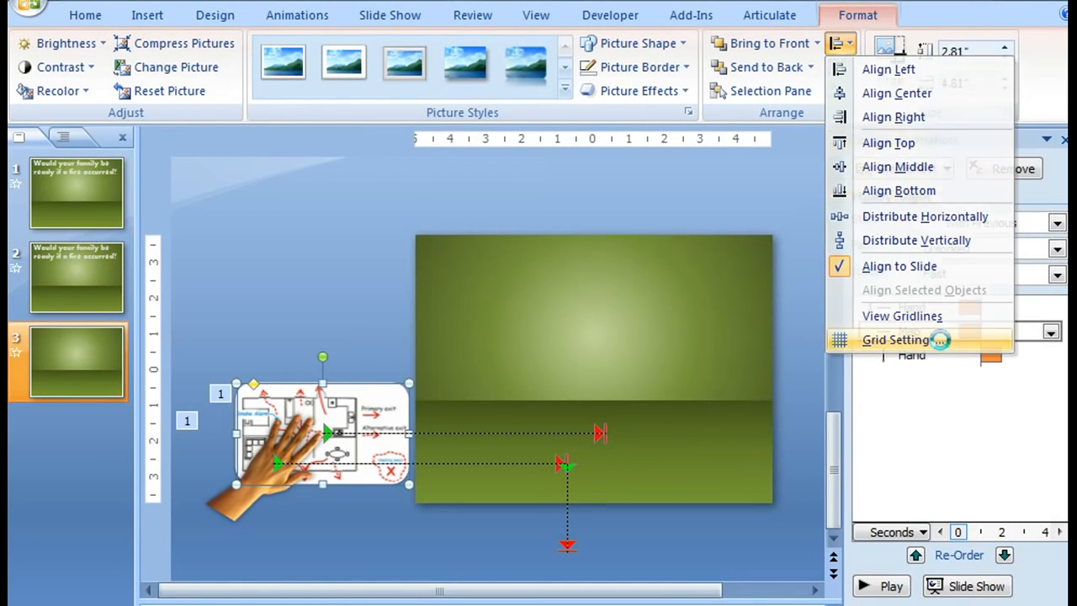
left_click(943, 340)
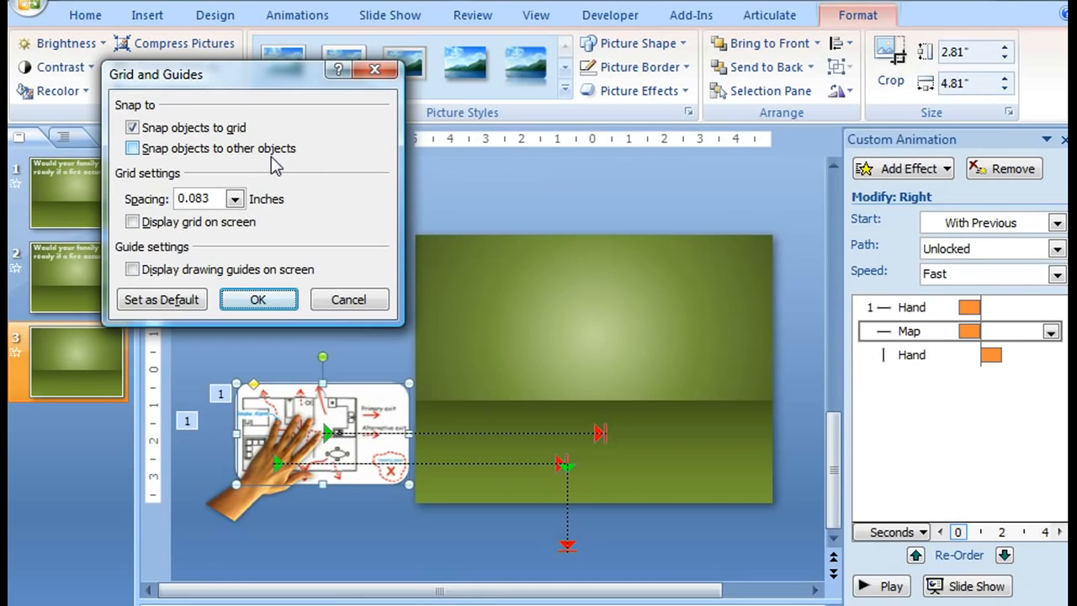
left_click(273, 308)
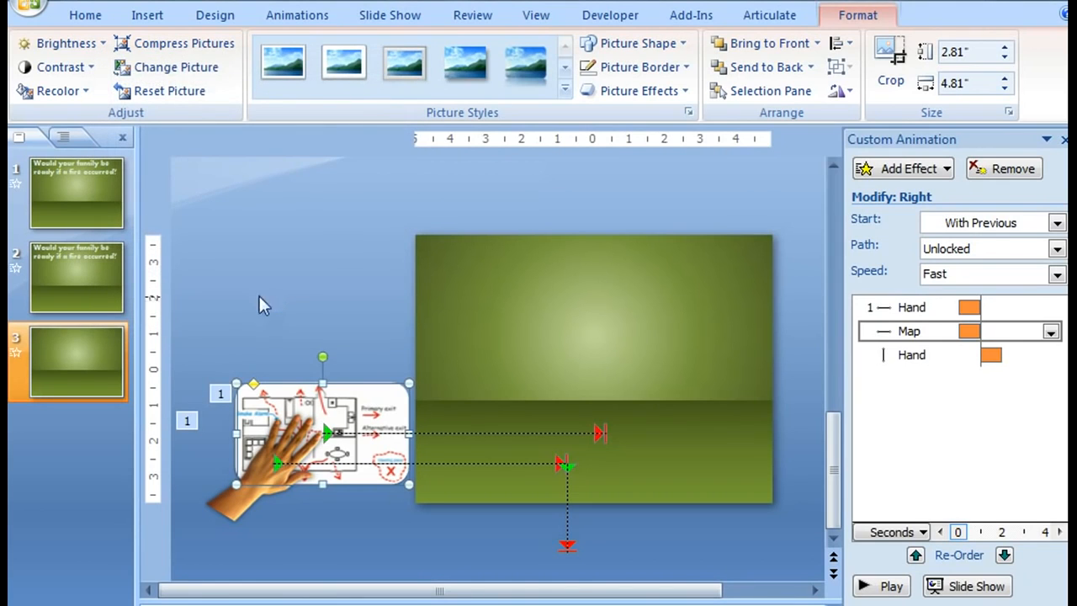
left_click(892, 586)
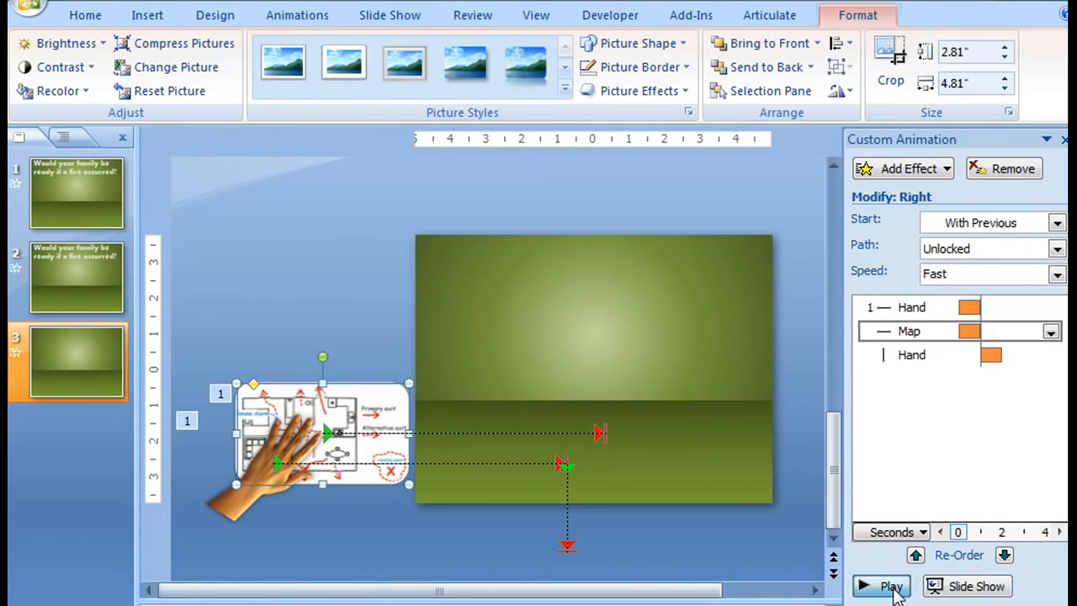